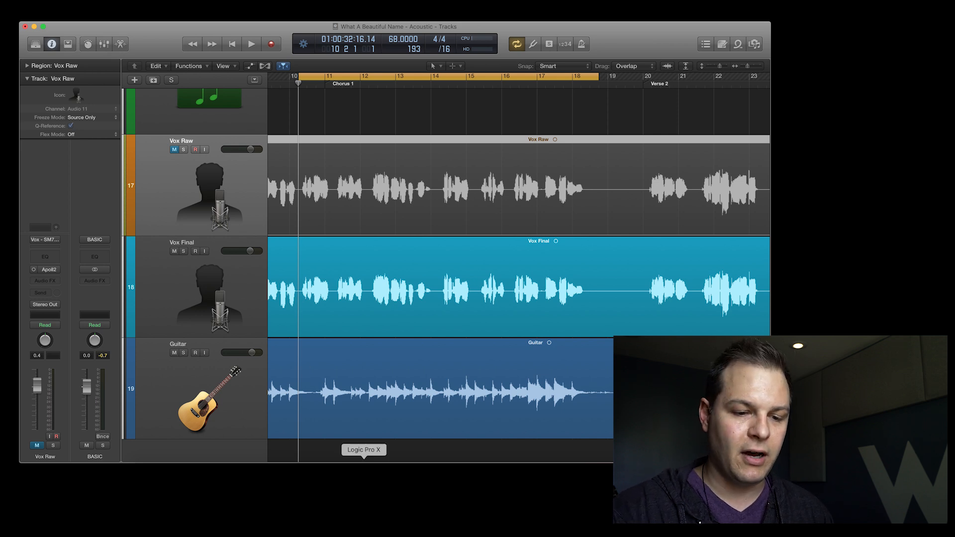
Step: Switch to the Console app and inspect the API Vision channel strip on the Apollo 2 input, closing it when done
{"action": "left_click", "coordinate": [600, 475]}
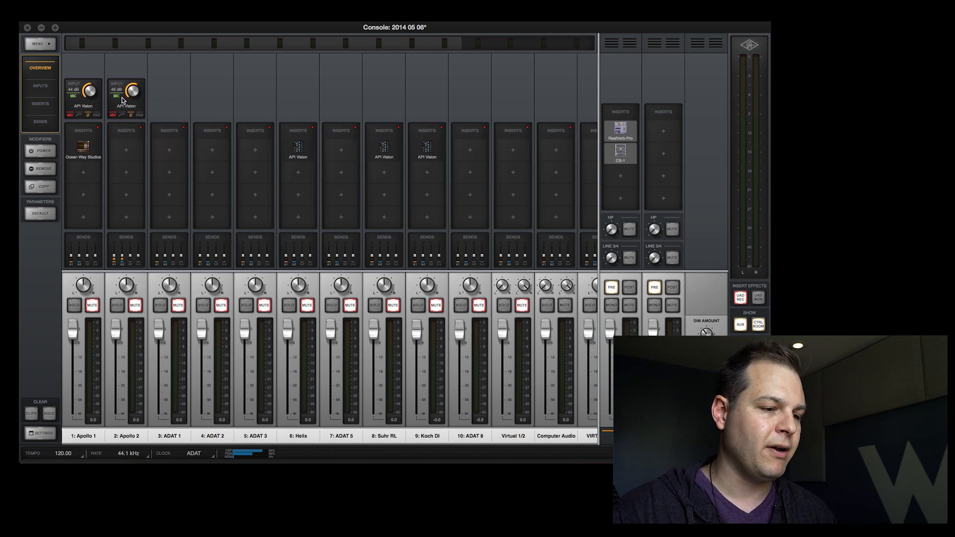
{"action": "mouse_move", "coordinate": [128, 107]}
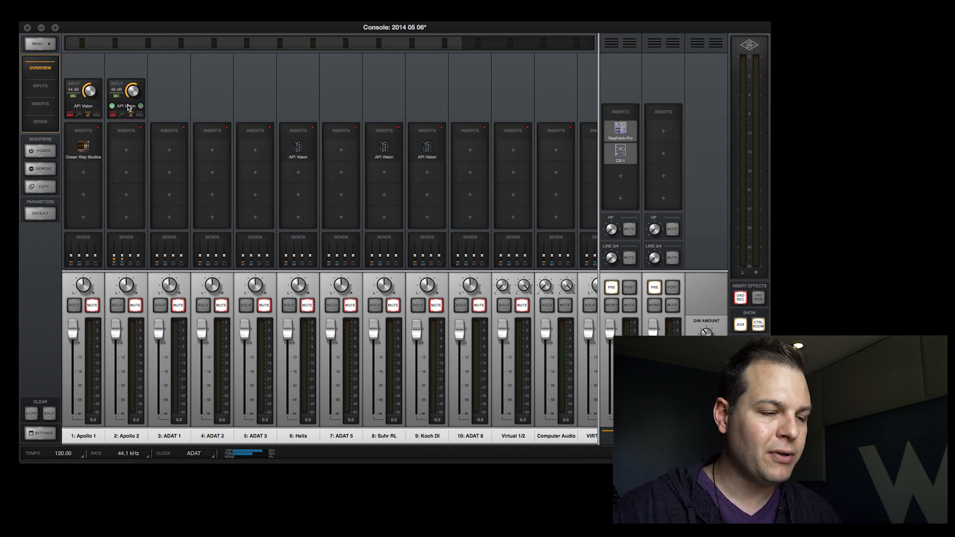
{"action": "left_click", "coordinate": [128, 107]}
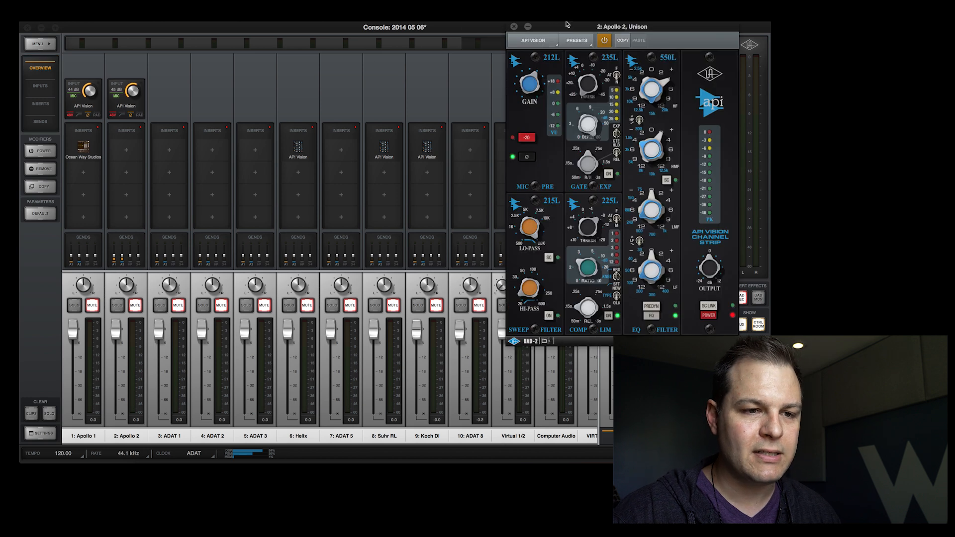
{"action": "left_click_drag", "start_coordinate": [564, 28], "coordinate": [264, 65]}
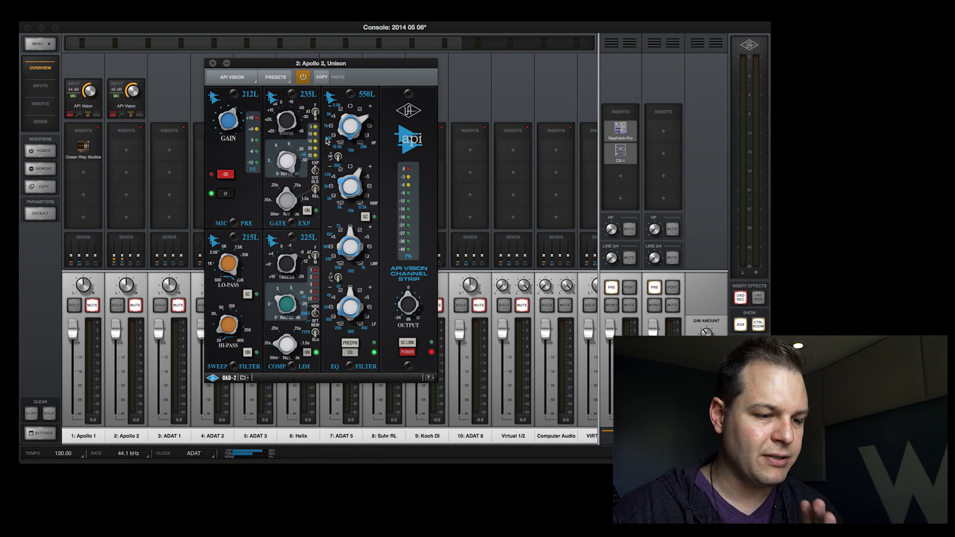
{"action": "left_click", "coordinate": [213, 65]}
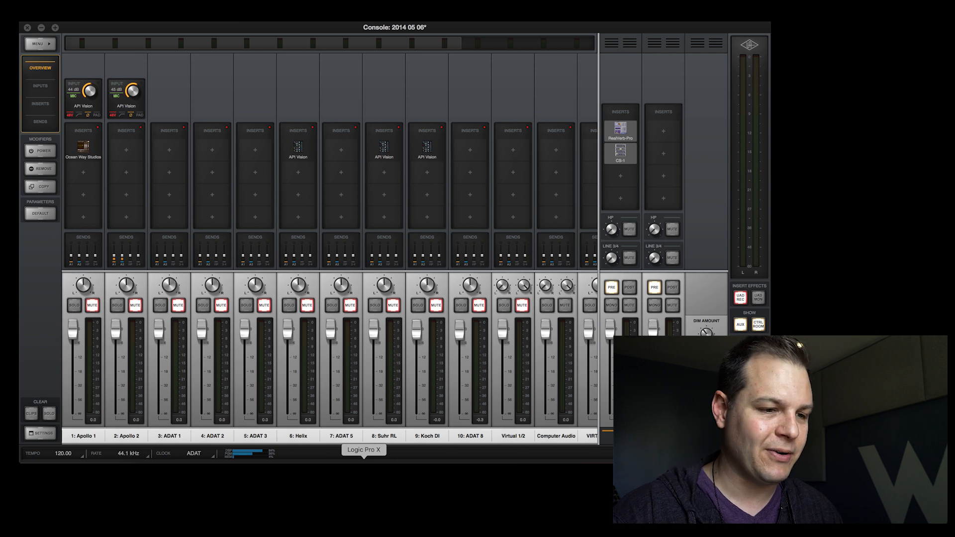
Step: Switch back to Logic Pro X and compare the channel strips of the Vox Raw and Vox Final tracks
{"action": "left_click", "coordinate": [364, 473]}
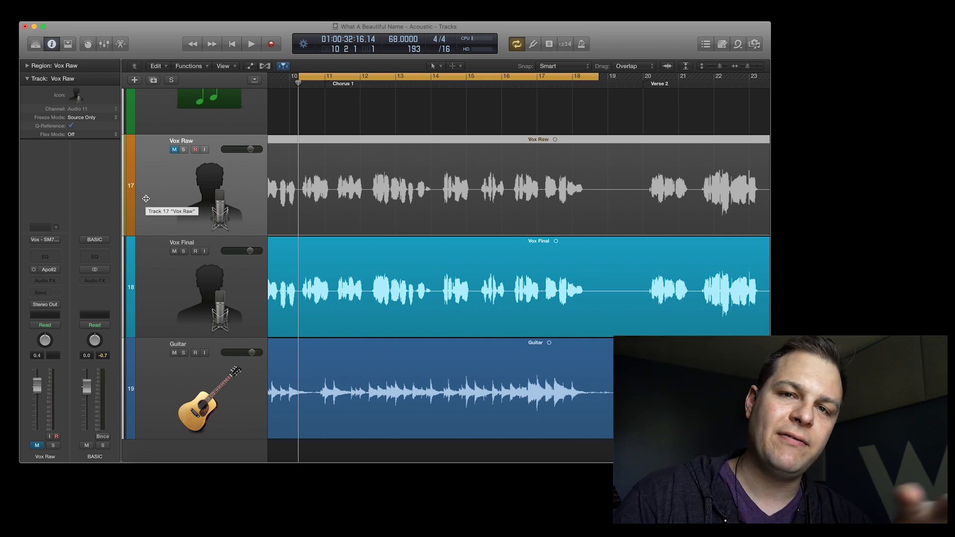
{"action": "left_click", "coordinate": [179, 299]}
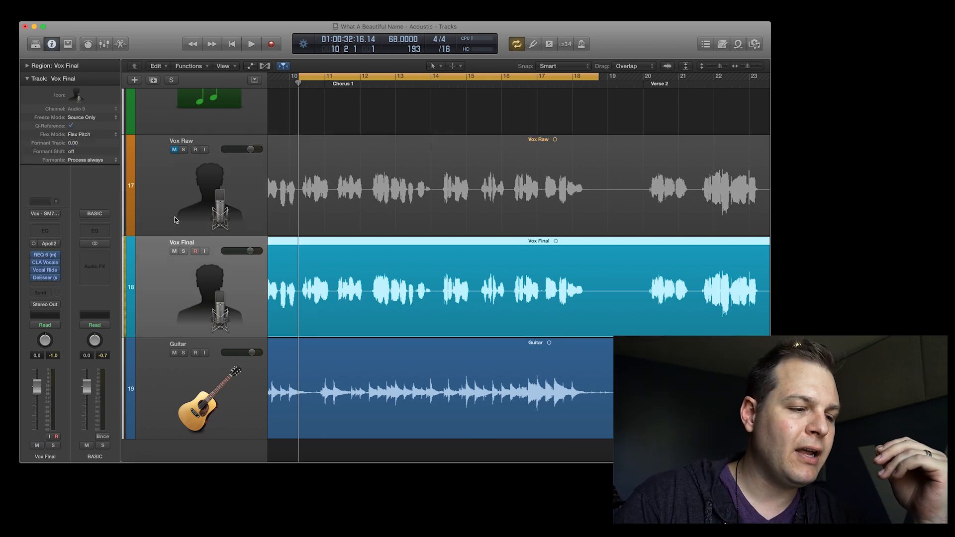
{"action": "left_click", "coordinate": [171, 199]}
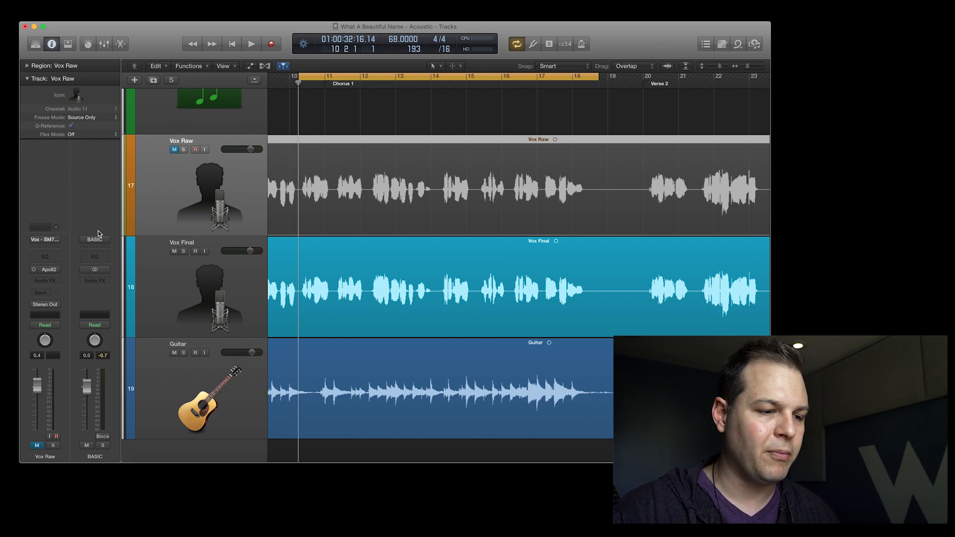
{"action": "left_click", "coordinate": [171, 290]}
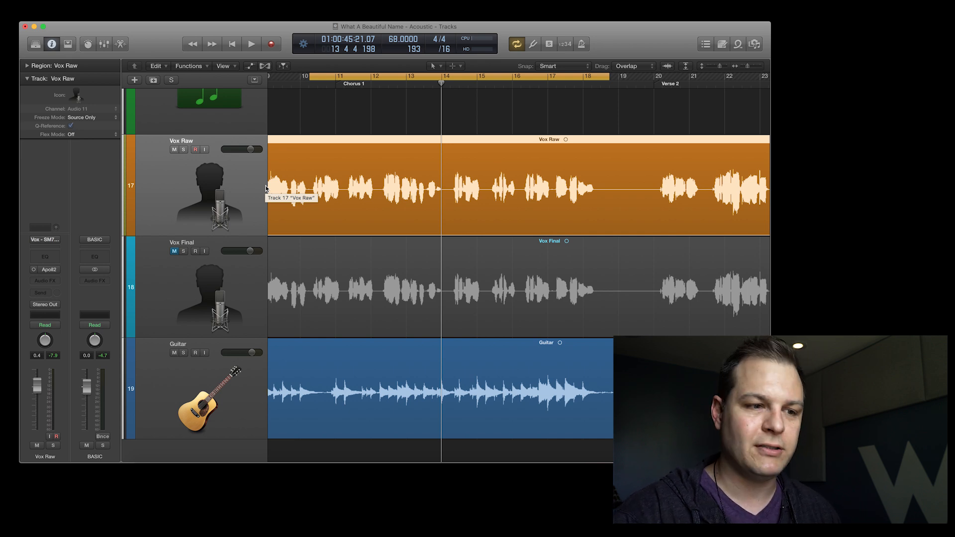
Step: Play a passage of the raw vocal, stop, and mute Vox Raw while unmuting Vox Final
{"action": "key", "text": "space"}
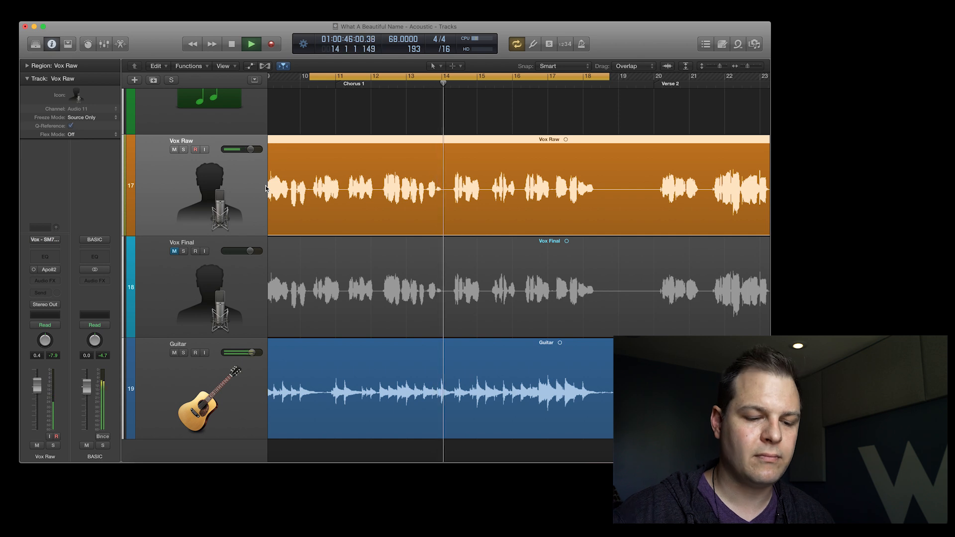
{"action": "key", "text": "space"}
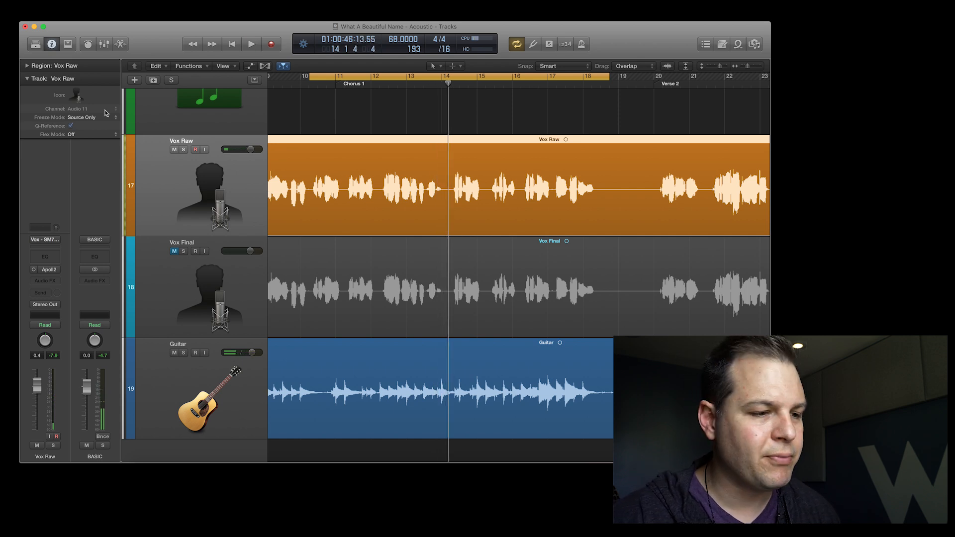
{"action": "left_click", "coordinate": [174, 150]}
{"action": "left_click", "coordinate": [174, 251]}
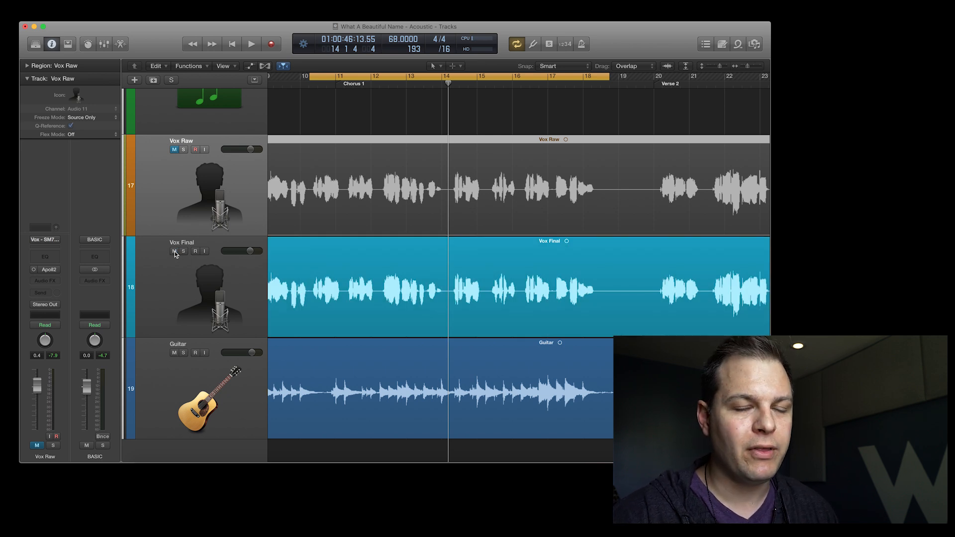
Step: Audition the Vox Final track through the start of Chorus 1 while raising the Guitar track's volume slightly, and stop playback
{"action": "key", "text": "space"}
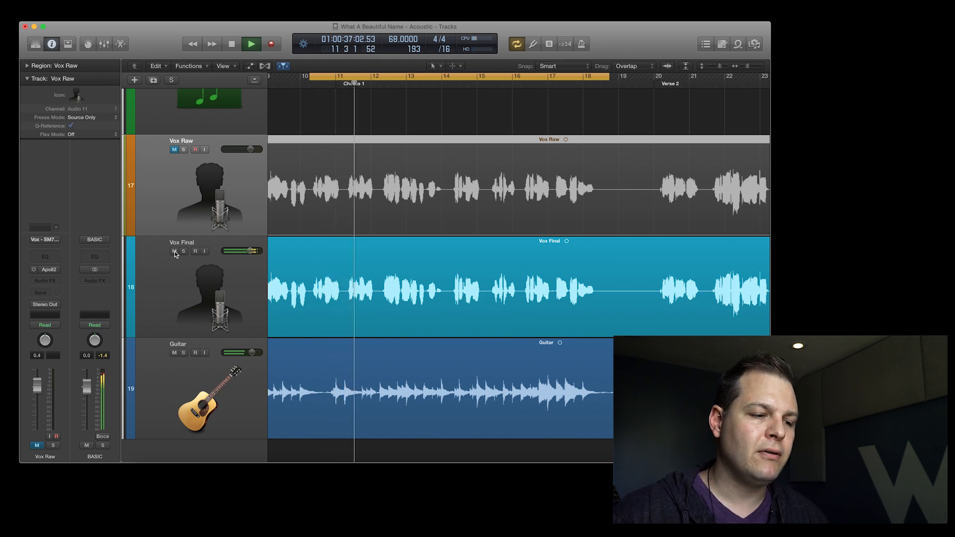
{"action": "left_click", "coordinate": [156, 293]}
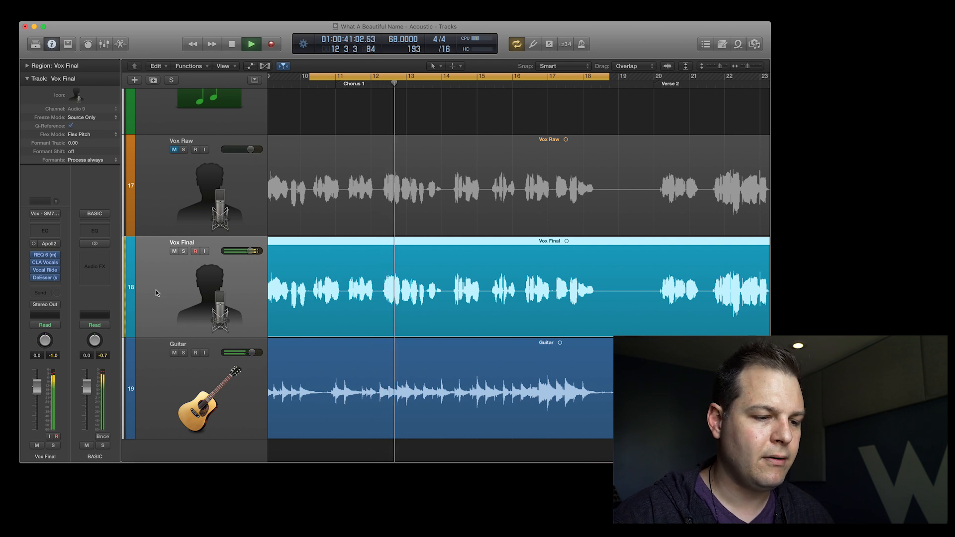
{"action": "left_click_drag", "start_coordinate": [252, 355], "coordinate": [255, 355]}
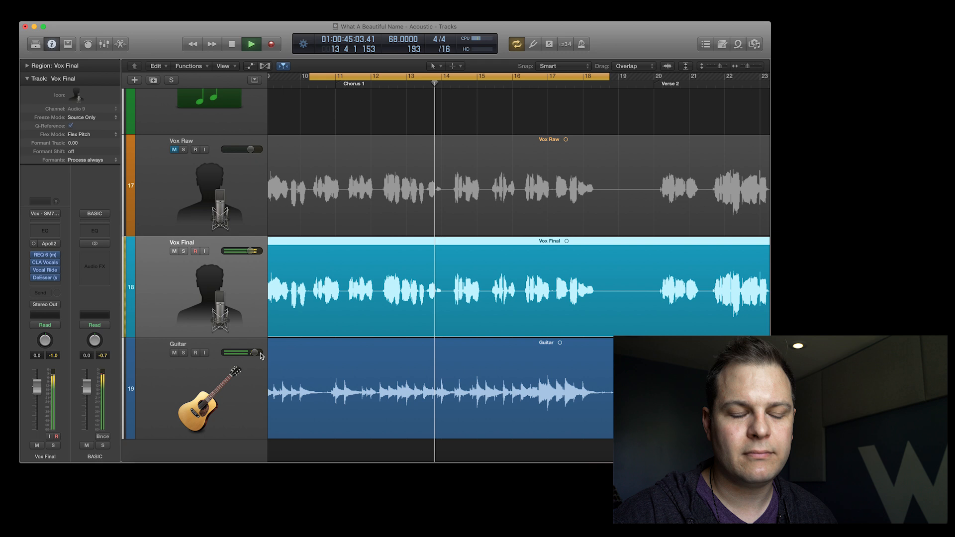
{"action": "key", "text": "space"}
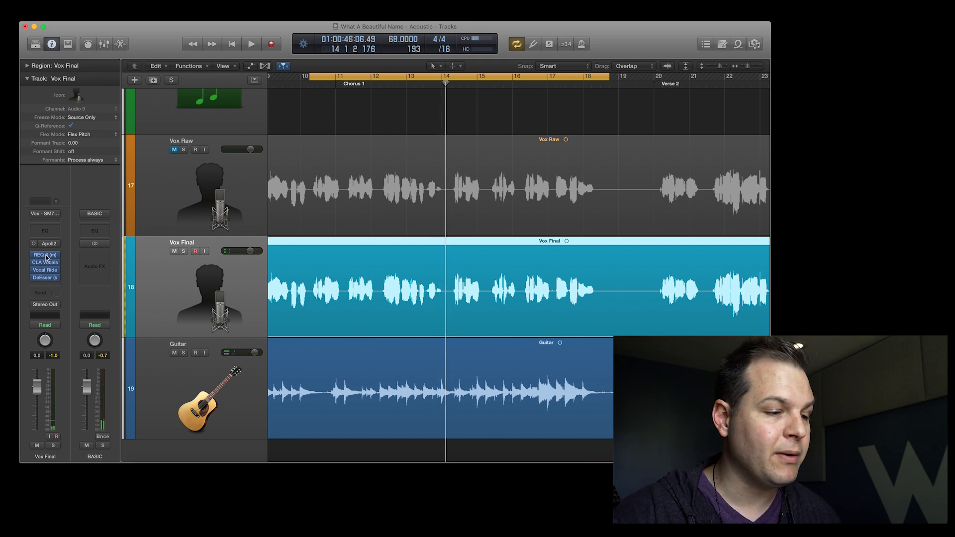
Step: Open the REQ 6 equalizer on Vox Final and move its window clear of the channel strip
{"action": "left_click", "coordinate": [47, 256]}
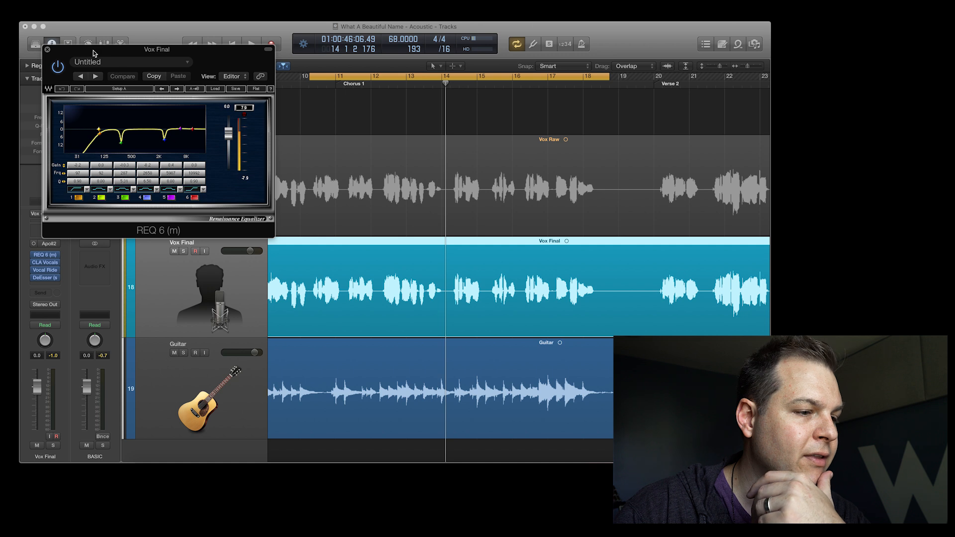
{"action": "left_click_drag", "start_coordinate": [86, 56], "coordinate": [169, 56]}
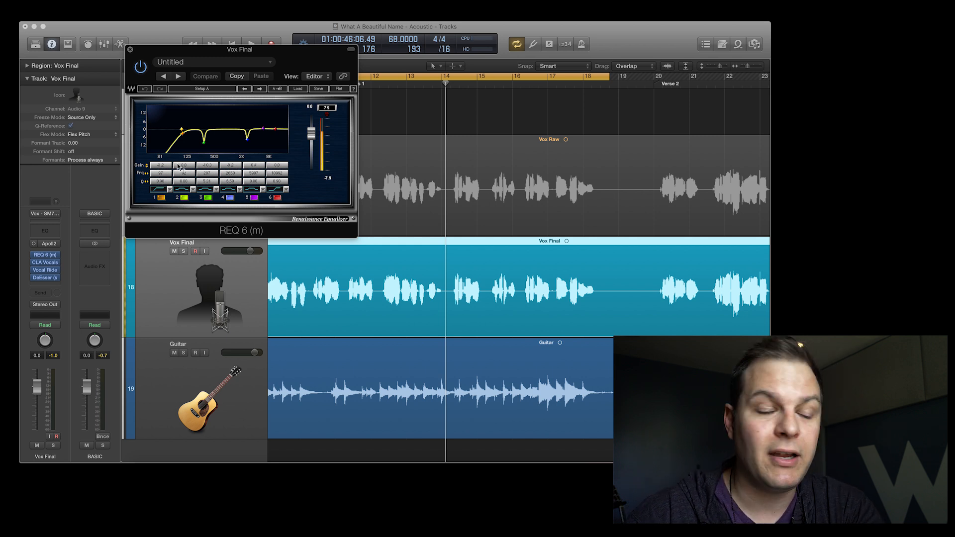
{"action": "left_click", "coordinate": [45, 231]}
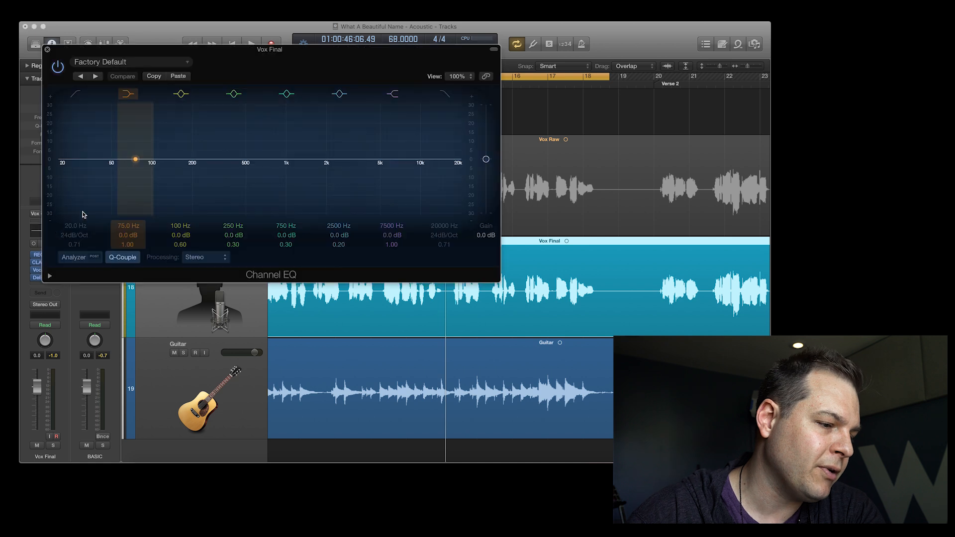
{"action": "left_click", "coordinate": [47, 50]}
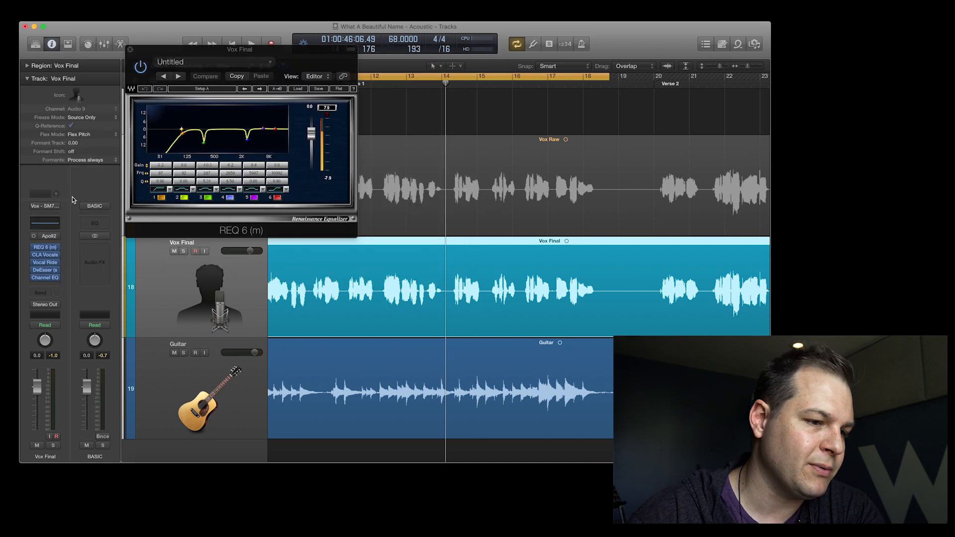
{"action": "left_click", "coordinate": [56, 282]}
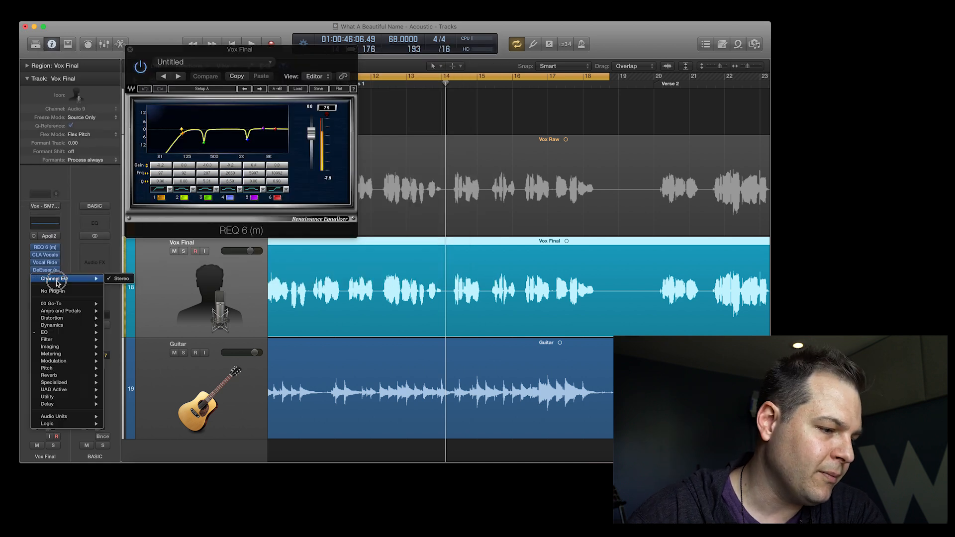
{"action": "left_click", "coordinate": [50, 284]}
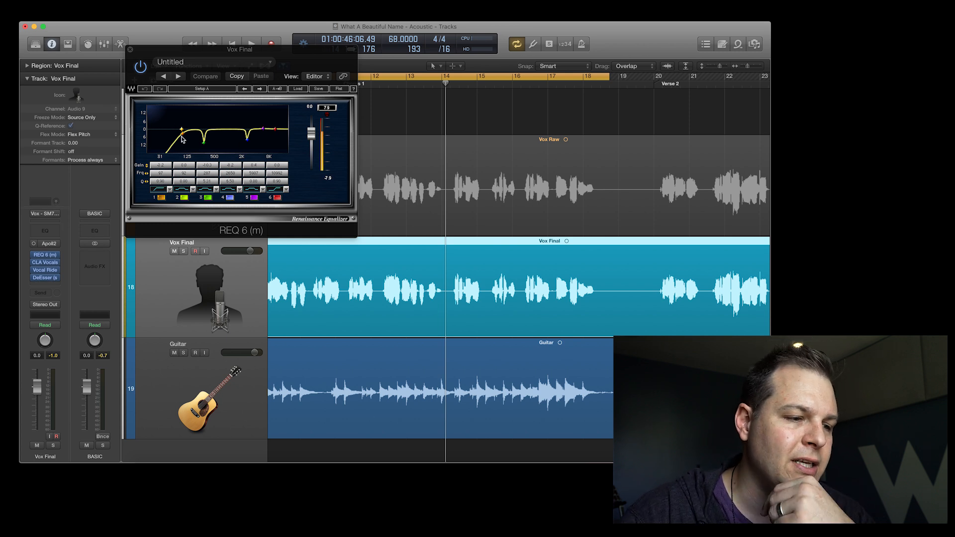
Step: Nudge the low-cut band in REQ 6, review the low-mid notch, and close the equalizer
{"action": "left_click_drag", "start_coordinate": [183, 132], "coordinate": [183, 134]}
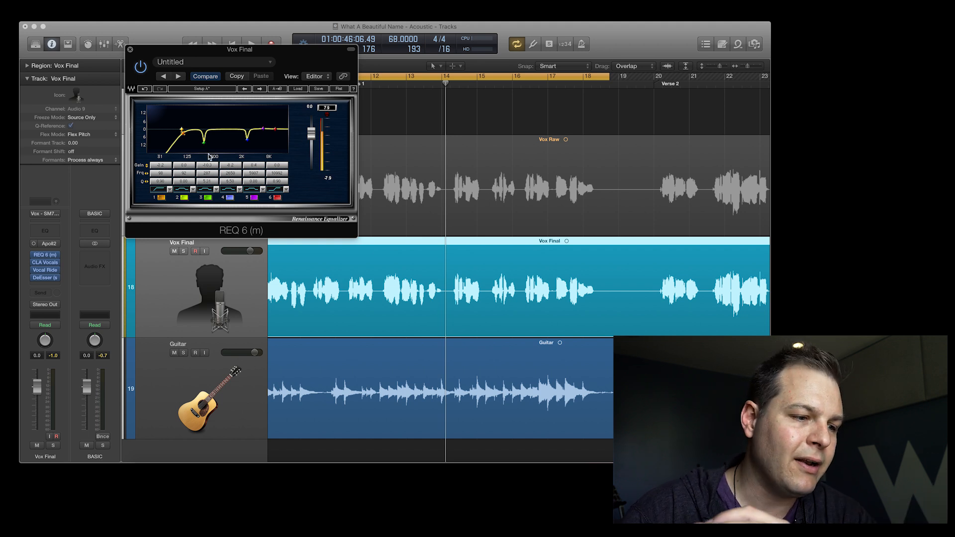
{"action": "left_click_drag", "start_coordinate": [204, 143], "coordinate": [204, 143]}
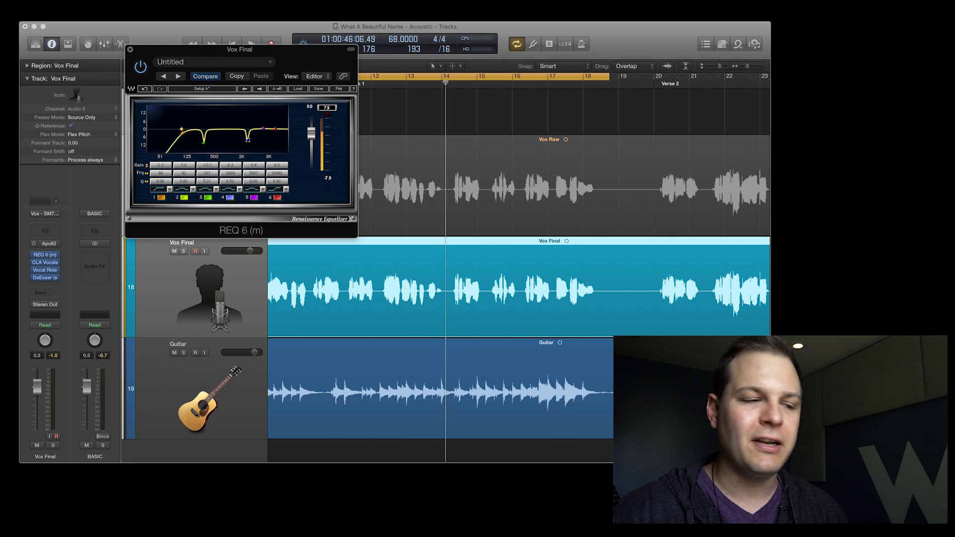
{"action": "left_click", "coordinate": [130, 51]}
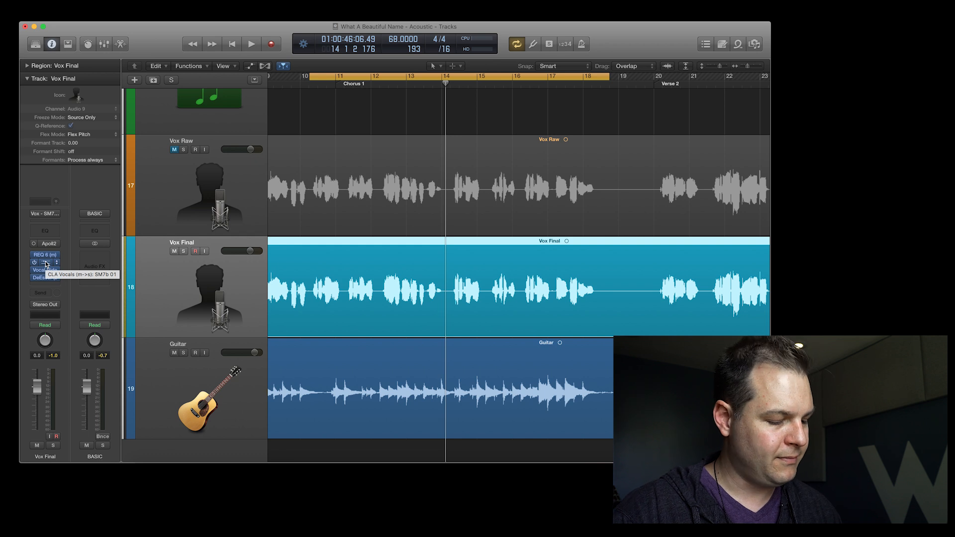
Step: Open the CLA Vocals plug-in on Vox Final and move its window clear of the channel strip
{"action": "left_click", "coordinate": [45, 263]}
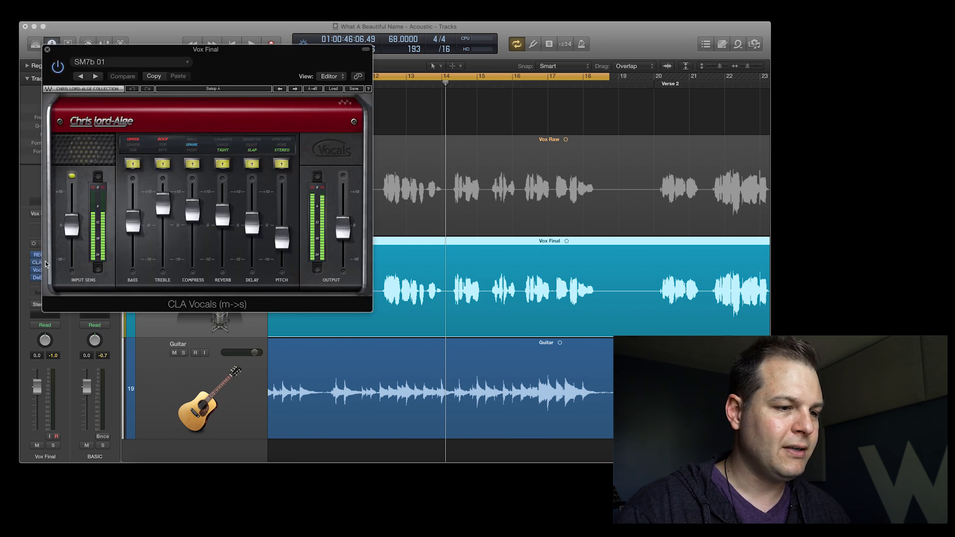
{"action": "left_click_drag", "start_coordinate": [91, 52], "coordinate": [168, 66]}
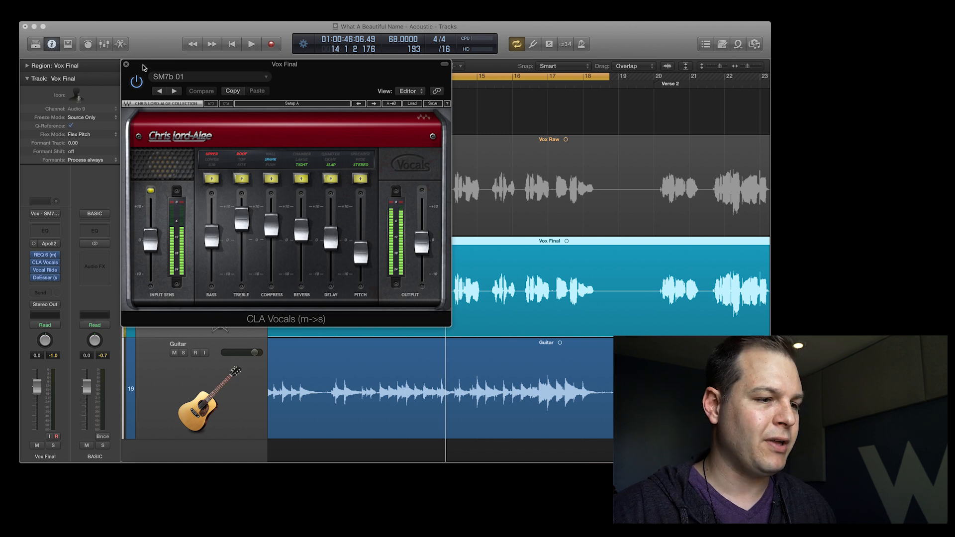
{"action": "left_click_drag", "start_coordinate": [143, 66], "coordinate": [155, 66]}
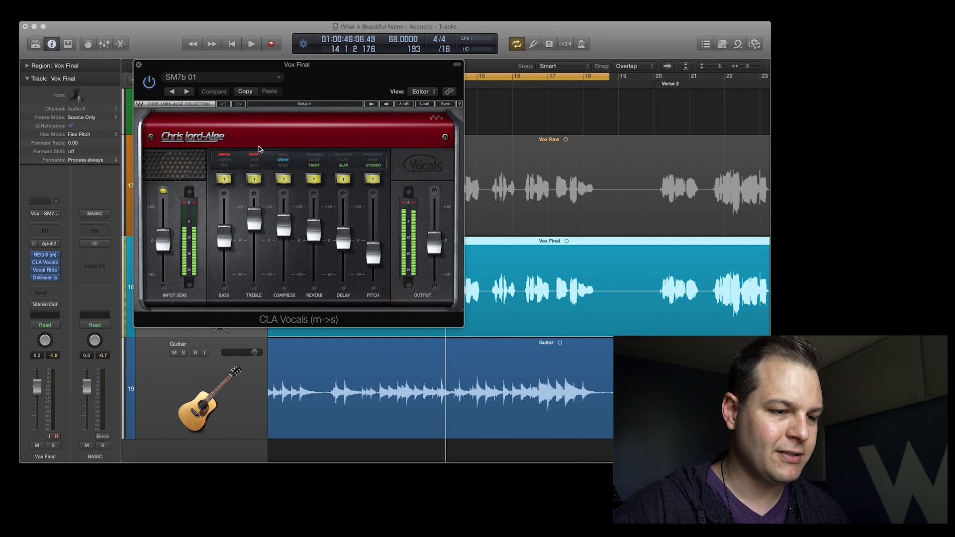
Step: During playback, raise the CLA Vocals treble fader slightly and compare the treble band bypassed against its Roof mode
{"action": "key", "text": "space"}
{"action": "left_click", "coordinate": [255, 215]}
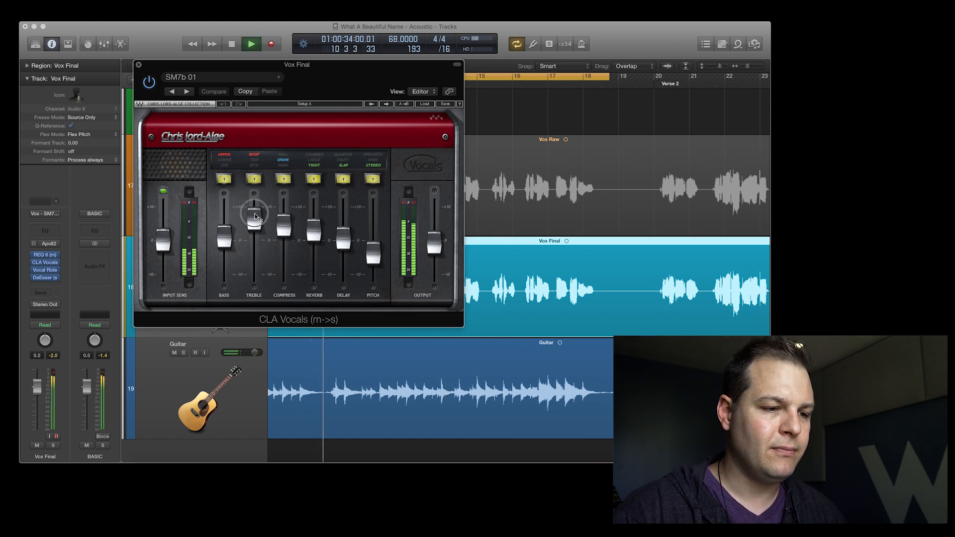
{"action": "mouse_move", "coordinate": [255, 215]}
{"action": "left_mouse_down"}
{"action": "mouse_move", "coordinate": [255, 274]}
{"action": "mouse_move", "coordinate": [254, 215]}
{"action": "left_mouse_up"}
{"action": "left_click", "coordinate": [251, 181]}
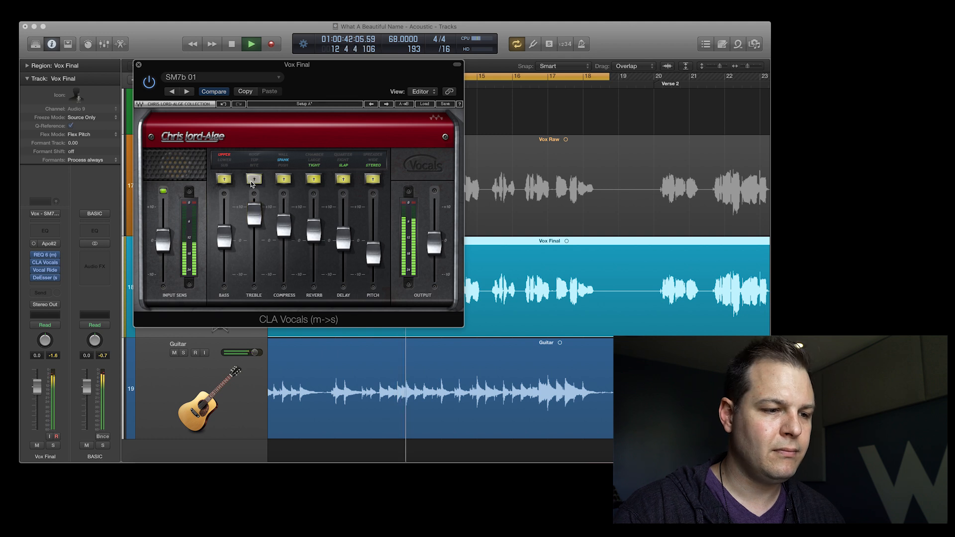
{"action": "left_click", "coordinate": [251, 181]}
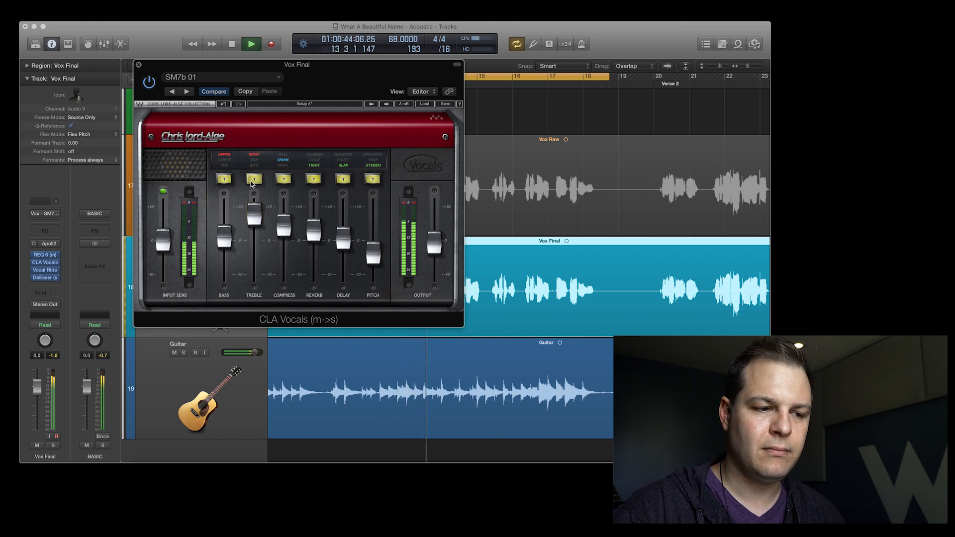
Step: Cycle the CLA Vocals bass modes, raise the bass fader slightly, and set the mode to Lower
{"action": "left_click", "coordinate": [223, 181]}
{"action": "left_click", "coordinate": [223, 181]}
{"action": "mouse_move", "coordinate": [225, 229]}
{"action": "left_mouse_down"}
{"action": "mouse_move", "coordinate": [224, 211]}
{"action": "mouse_move", "coordinate": [225, 266]}
{"action": "mouse_move", "coordinate": [225, 230]}
{"action": "left_mouse_up"}
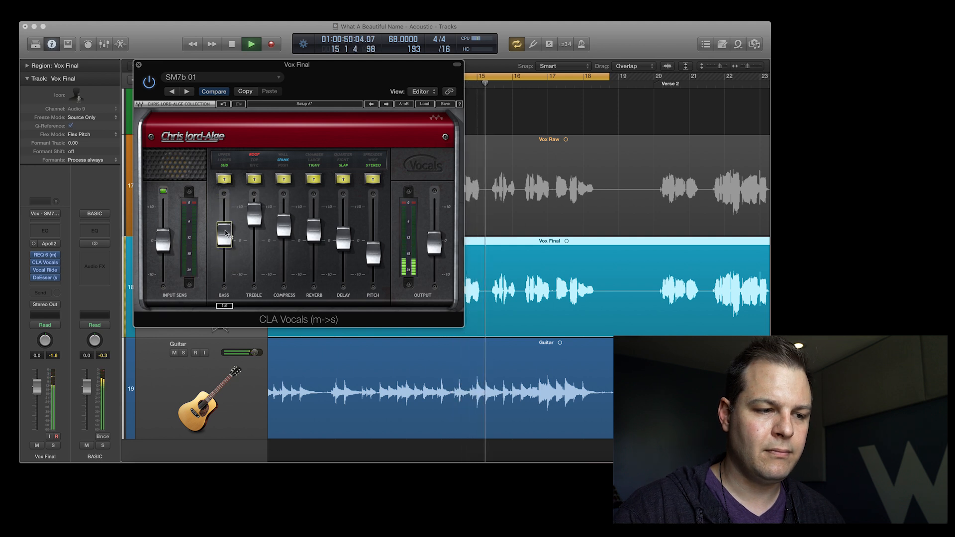
{"action": "left_click", "coordinate": [225, 181]}
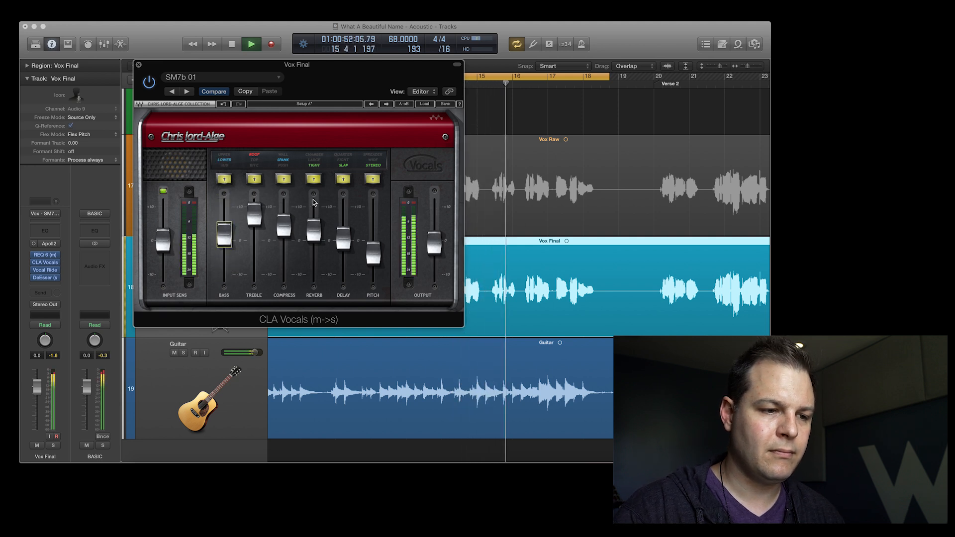
Step: Compare the CLA Vocals compression modes and fader level during playback, returning to Spank
{"action": "left_click", "coordinate": [283, 180]}
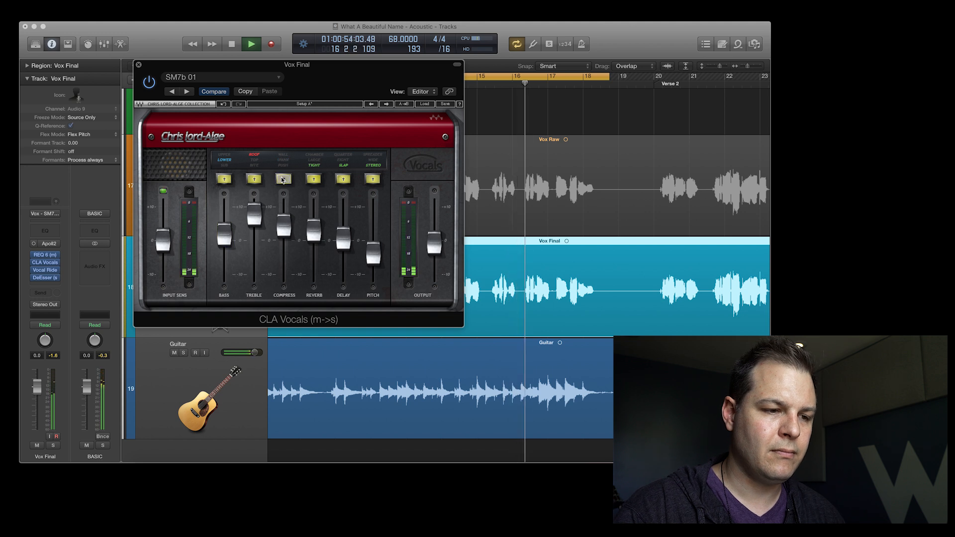
{"action": "left_click", "coordinate": [283, 180]}
{"action": "left_click", "coordinate": [282, 179]}
{"action": "left_click_drag", "start_coordinate": [282, 231], "coordinate": [284, 226]}
Step: Compare the CLA Vocals reverb modes during playback, lower the reverb fader slightly, and leave the mode on Tight
{"action": "left_click", "coordinate": [315, 180]}
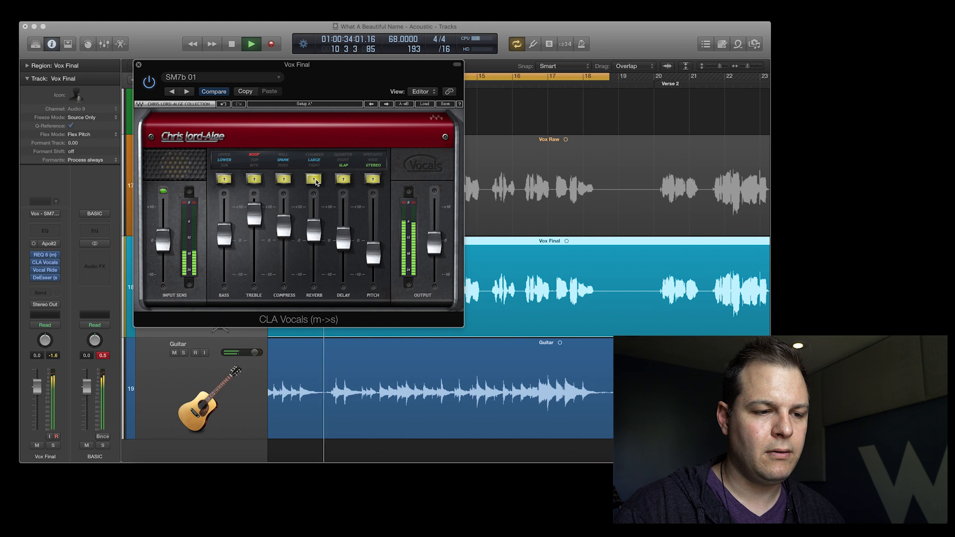
{"action": "left_click", "coordinate": [314, 180]}
{"action": "mouse_move", "coordinate": [314, 230]}
{"action": "left_mouse_down"}
{"action": "mouse_move", "coordinate": [313, 211]}
{"action": "mouse_move", "coordinate": [314, 234]}
{"action": "left_mouse_up"}
{"action": "left_click", "coordinate": [314, 177]}
{"action": "left_click", "coordinate": [313, 178]}
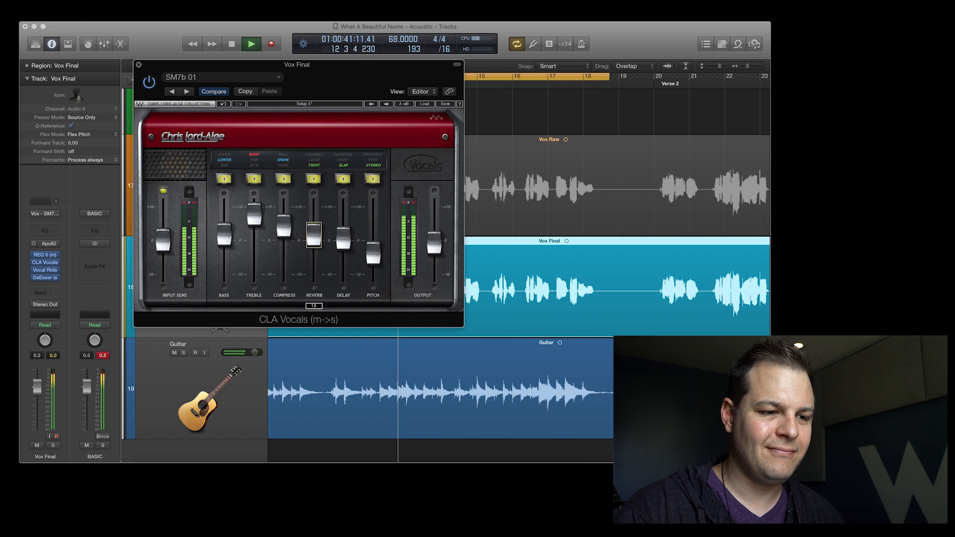
Step: Audition the CLA Vocals delay modes, settle on Slap with a slightly lower delay fader, raise the pitch fader slightly, and stop playback
{"action": "left_click", "coordinate": [344, 180]}
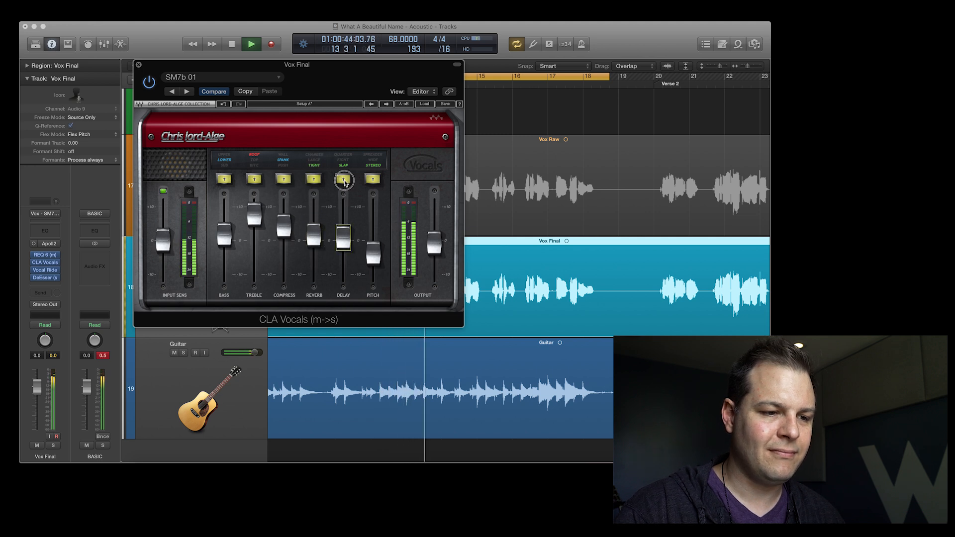
{"action": "left_click_drag", "start_coordinate": [343, 237], "coordinate": [343, 218]}
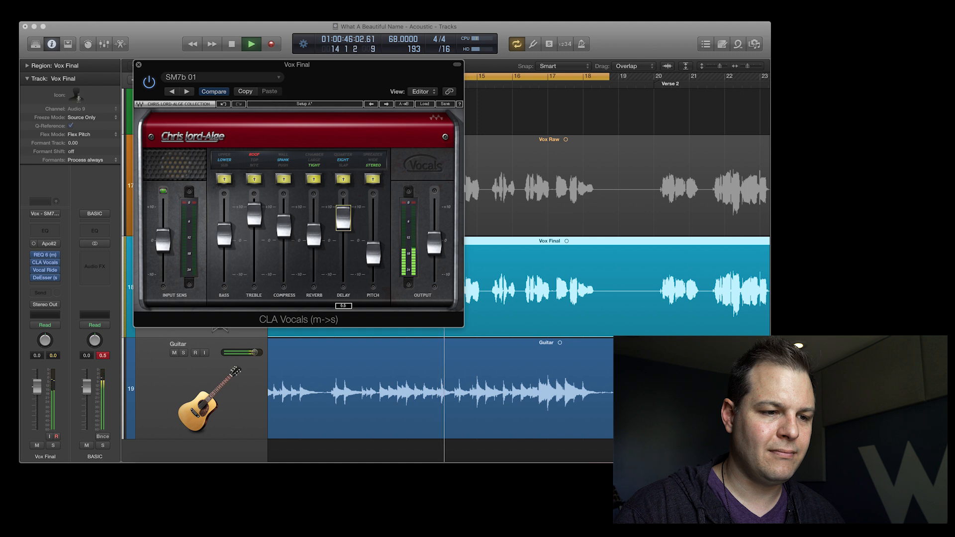
{"action": "left_click", "coordinate": [344, 181]}
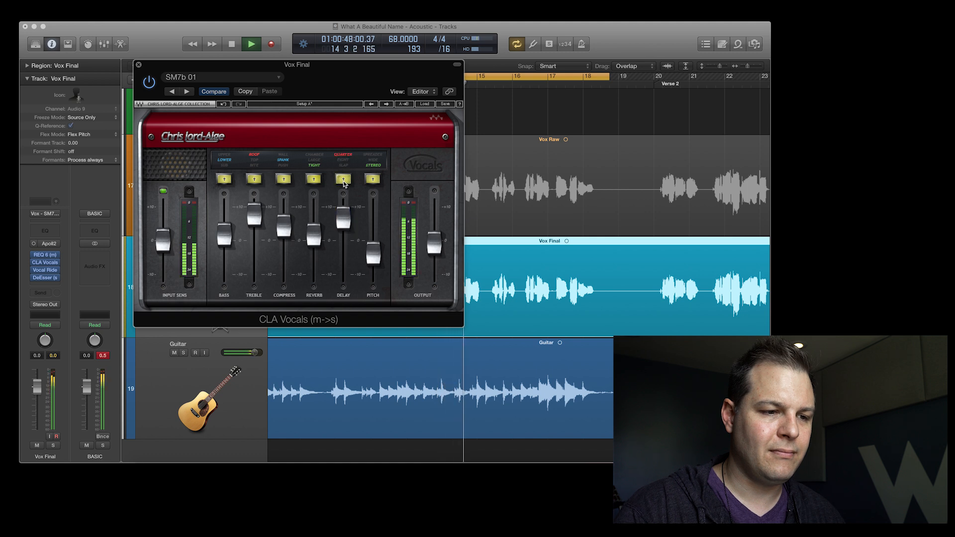
{"action": "mouse_move", "coordinate": [343, 212]}
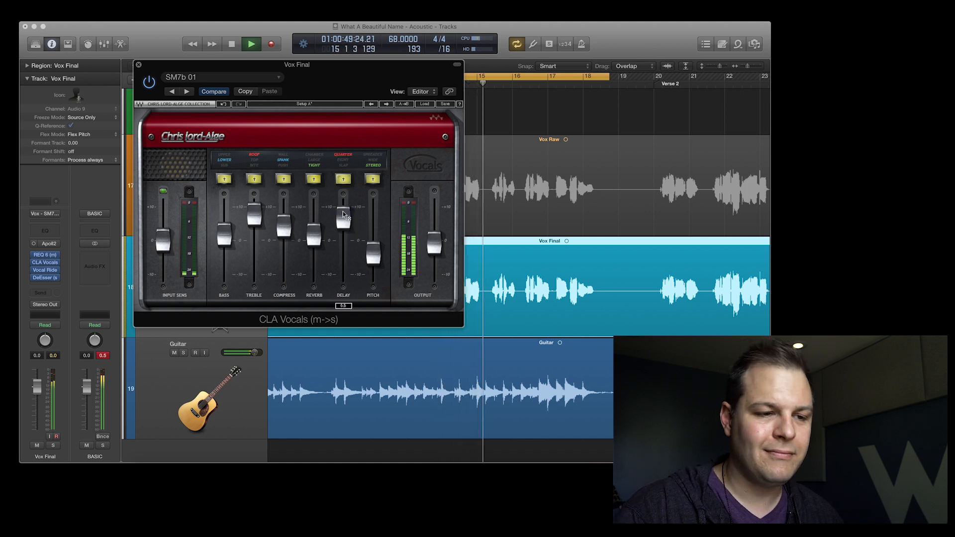
{"action": "left_click", "coordinate": [342, 180]}
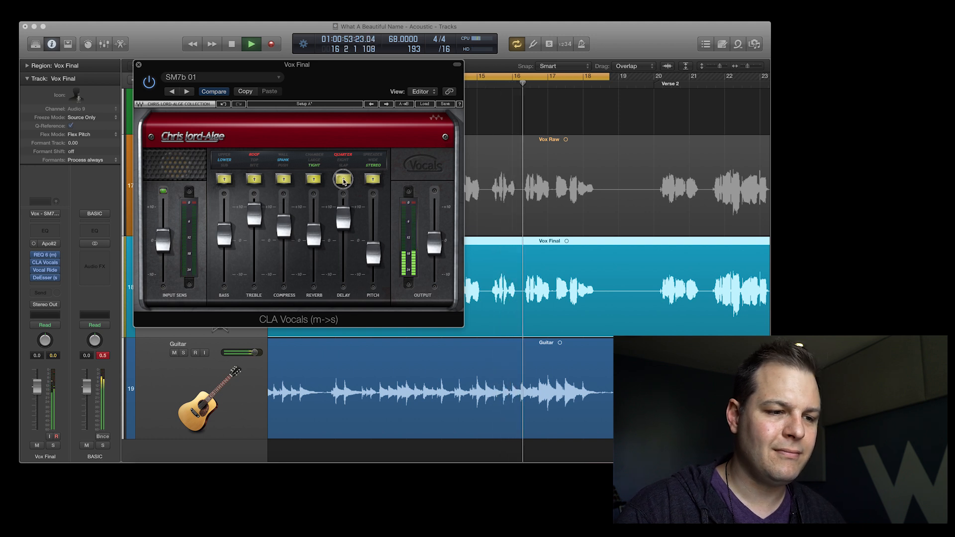
{"action": "left_click_drag", "start_coordinate": [343, 217], "coordinate": [372, 259]}
{"action": "key", "text": "space"}
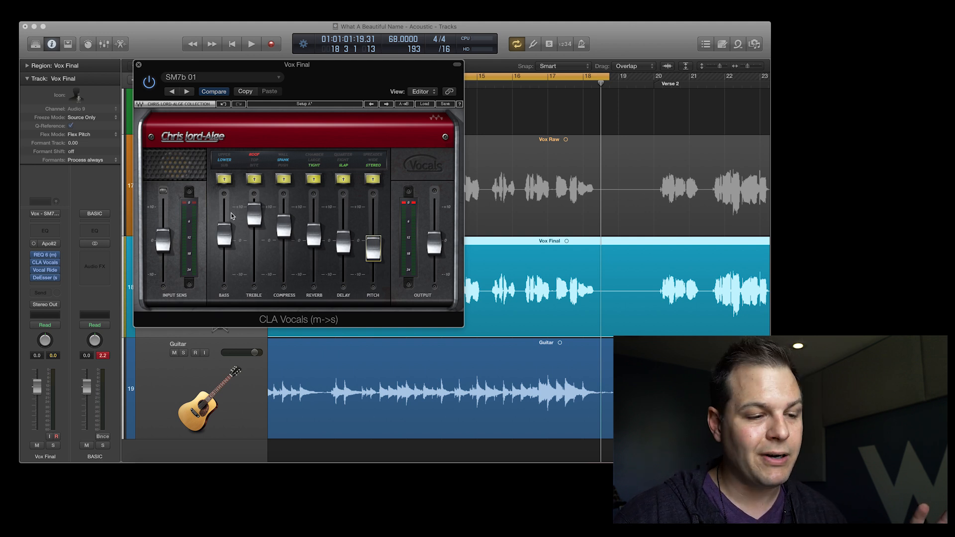
Step: Step the CLA Vocals compression mode through Push and Wall, returning it to Spank
{"action": "left_click", "coordinate": [254, 214]}
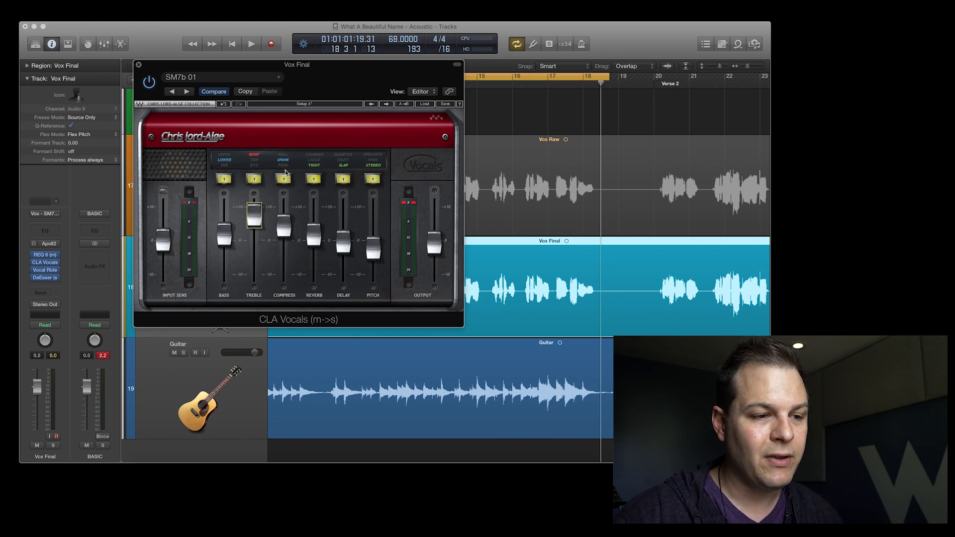
{"action": "left_click", "coordinate": [285, 182]}
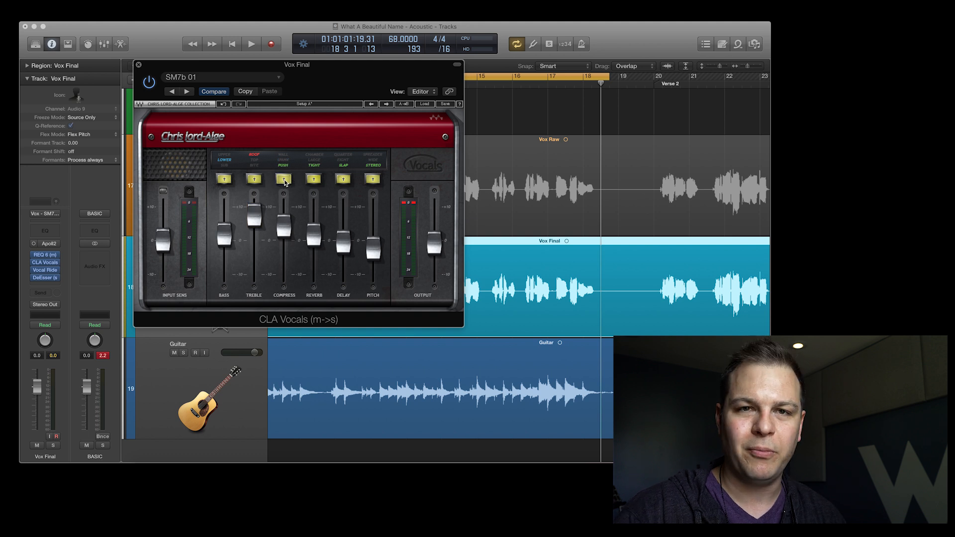
{"action": "left_click", "coordinate": [285, 182]}
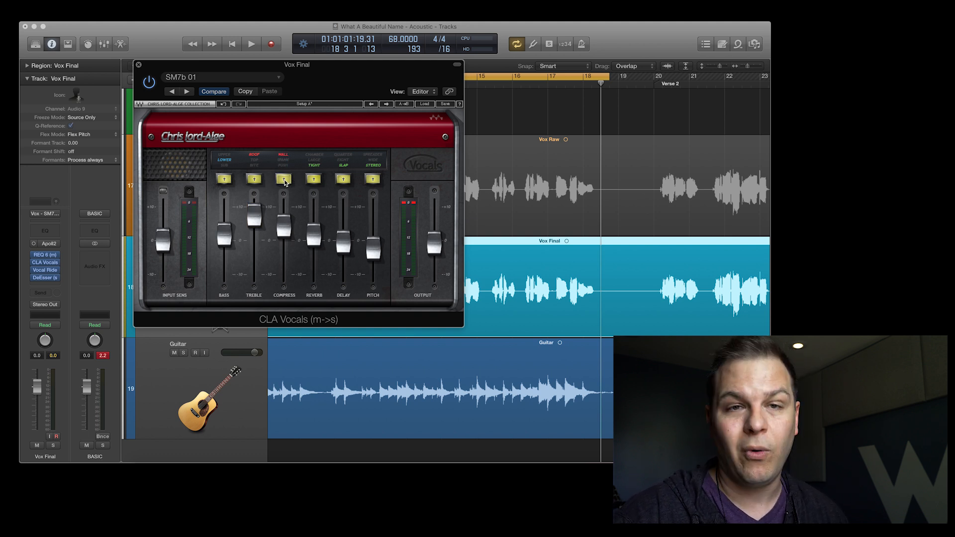
{"action": "left_click", "coordinate": [284, 180]}
{"action": "left_click", "coordinate": [284, 180]}
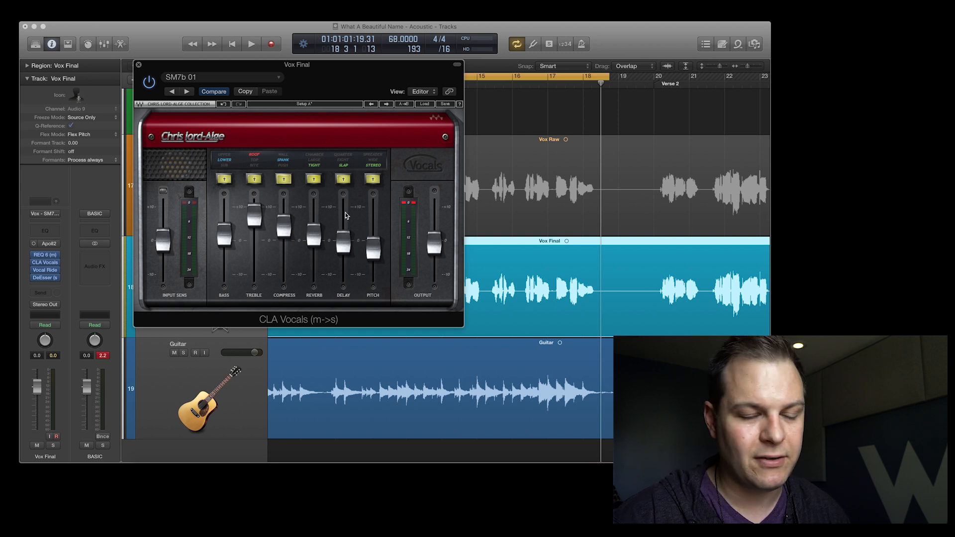
Step: Lower the CLA Vocals pitch fader slightly and toggle the pitch section, leaving its mode on Stereo
{"action": "mouse_move", "coordinate": [346, 244]}
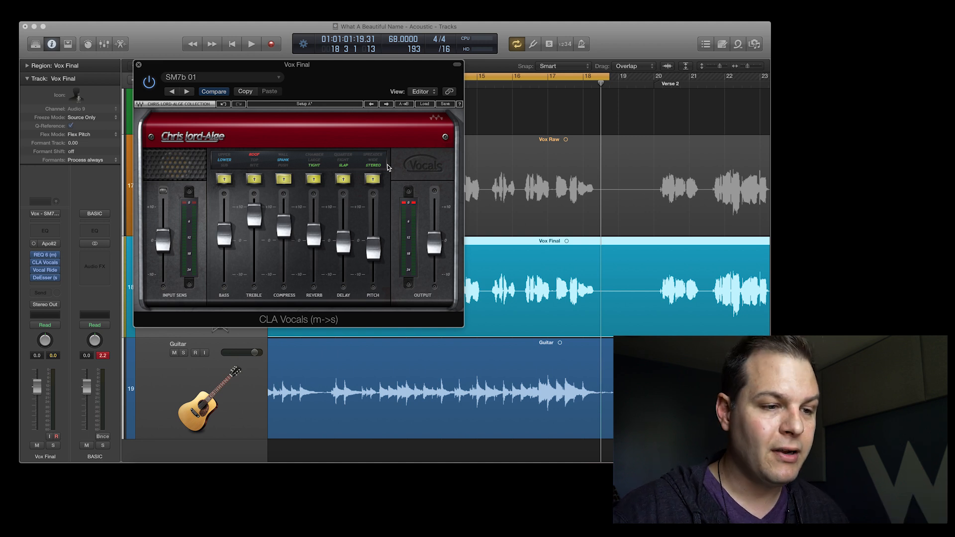
{"action": "left_click", "coordinate": [373, 248]}
{"action": "left_click_drag", "start_coordinate": [374, 248], "coordinate": [373, 250]}
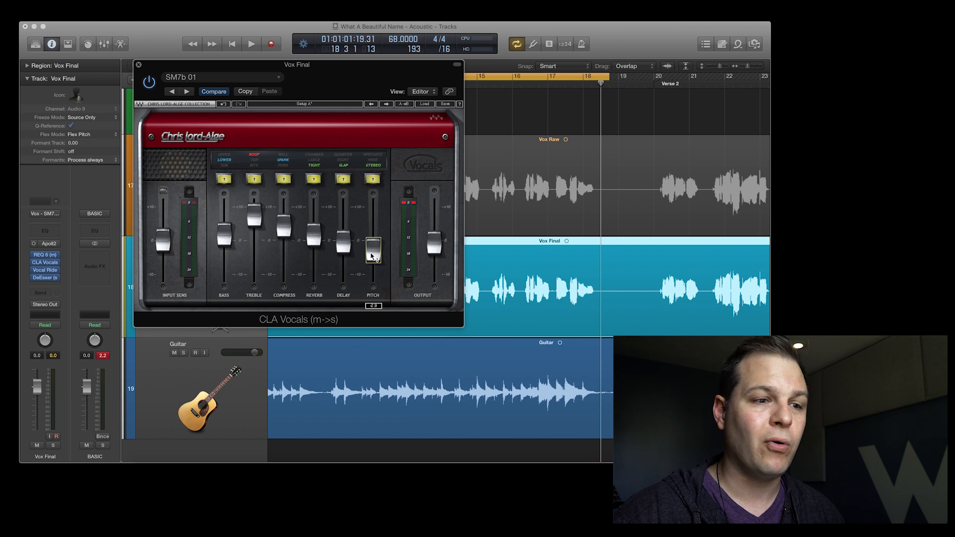
{"action": "left_click", "coordinate": [370, 182]}
{"action": "left_click", "coordinate": [370, 182]}
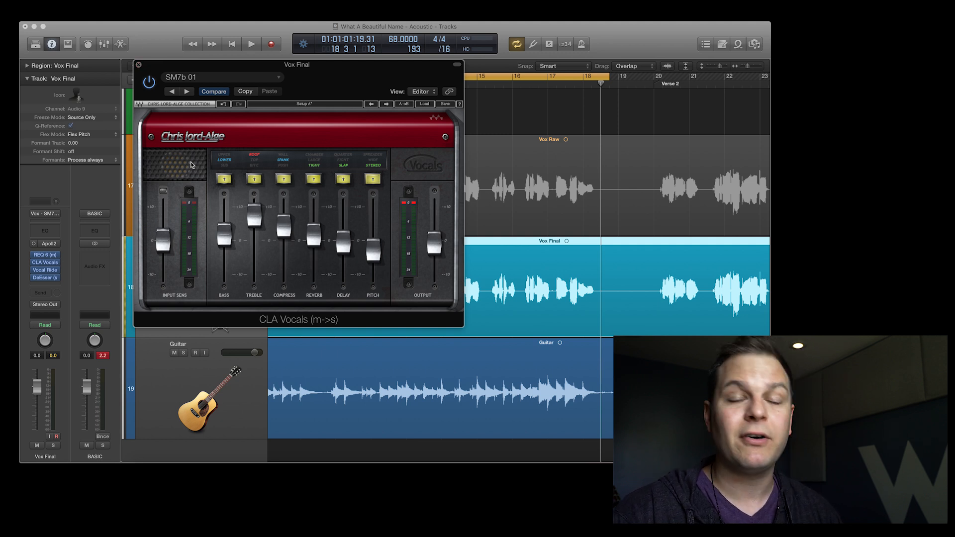
Step: Play the chorus to compare Vox Final with CLA Vocals bypassed and active, then stop playback and close the plug-in
{"action": "key", "text": "space"}
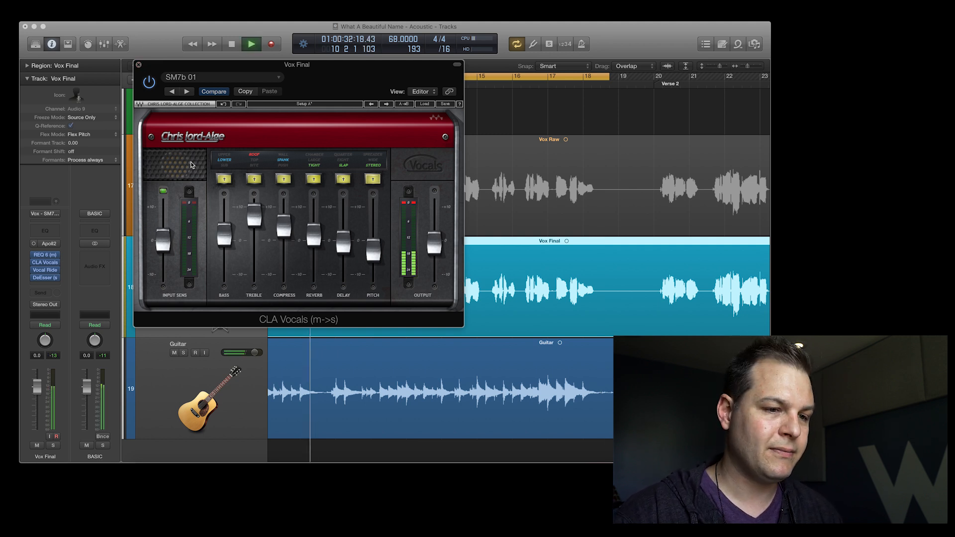
{"action": "left_click", "coordinate": [149, 89]}
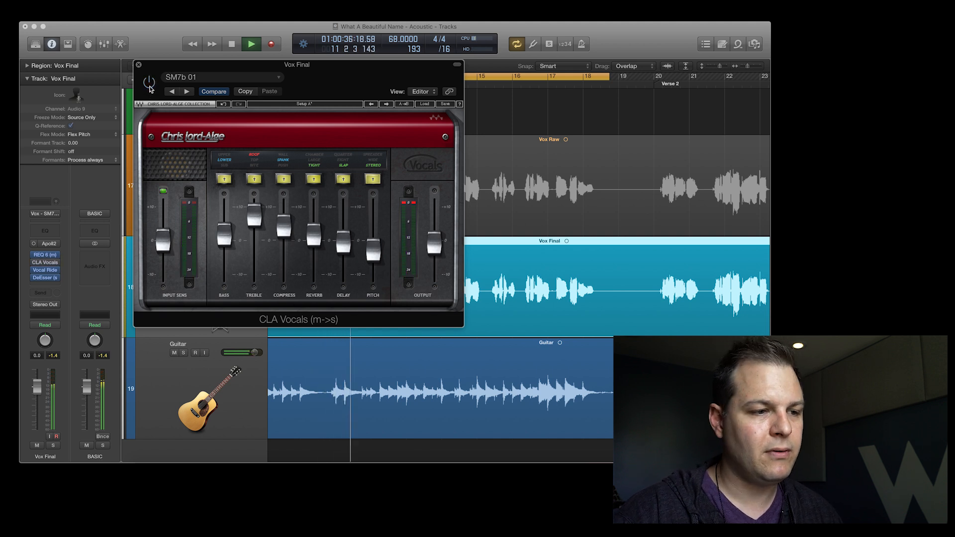
{"action": "left_click", "coordinate": [150, 88]}
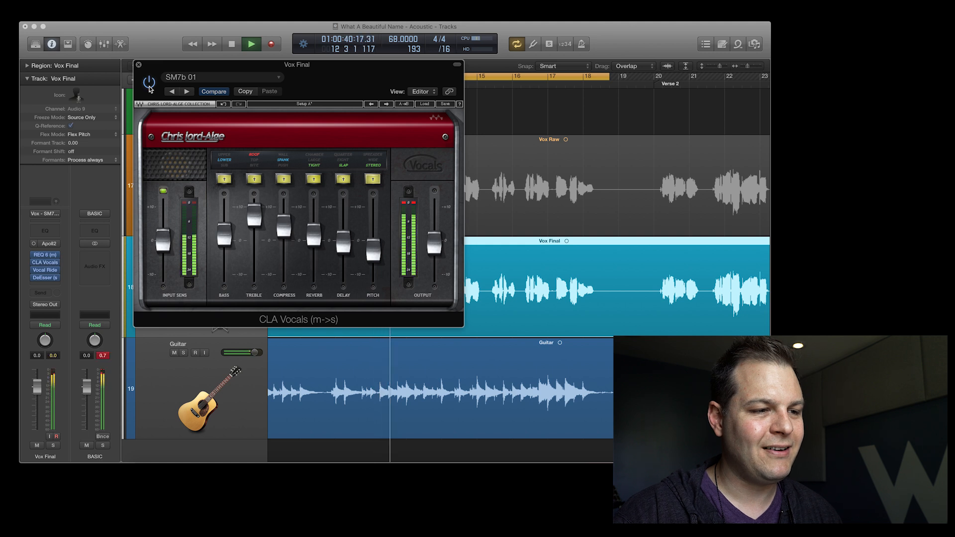
{"action": "left_click", "coordinate": [150, 89]}
{"action": "left_click", "coordinate": [149, 82]}
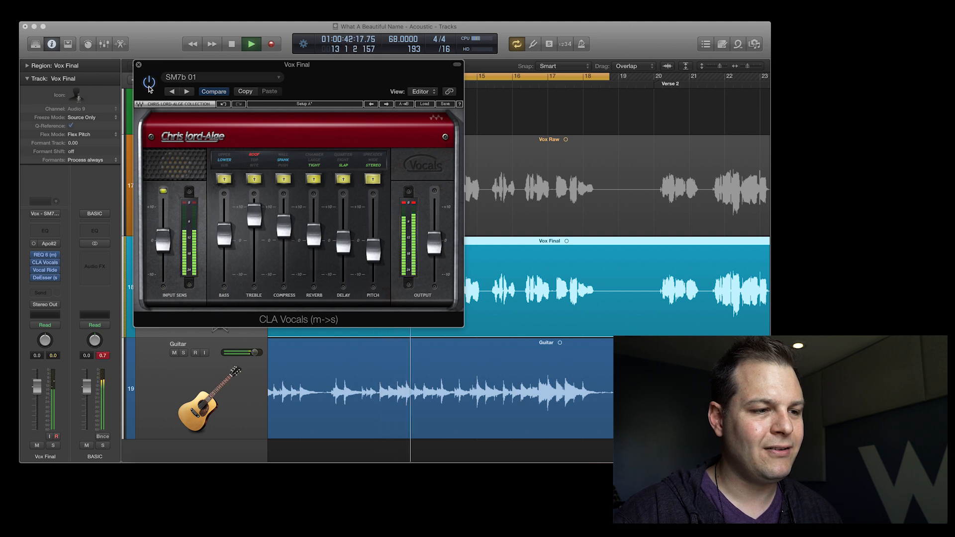
{"action": "key", "text": "space"}
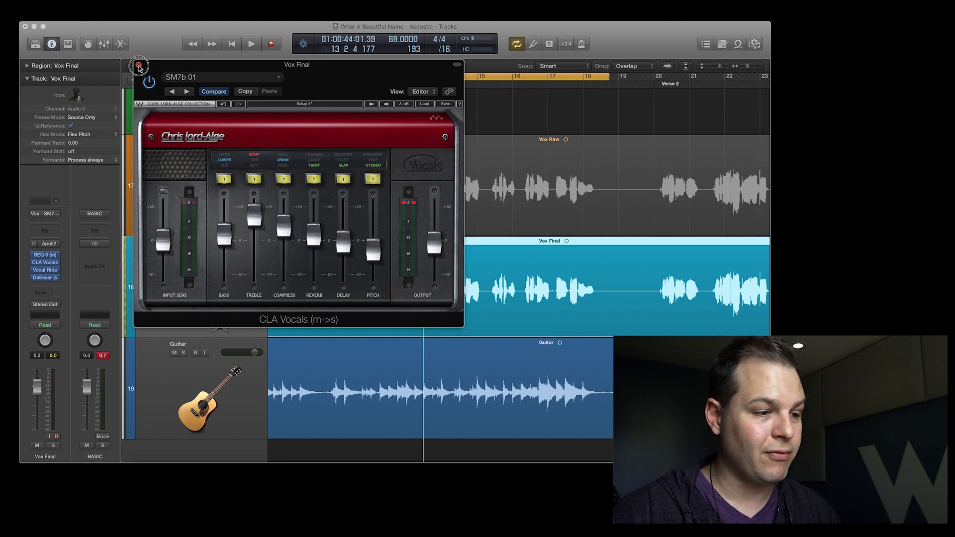
{"action": "left_click", "coordinate": [139, 67]}
Step: Open Vocal Rider on Vox Final, move its window clear of the channel strip, watch it ride the level during playback, and close it
{"action": "mouse_move", "coordinate": [46, 271]}
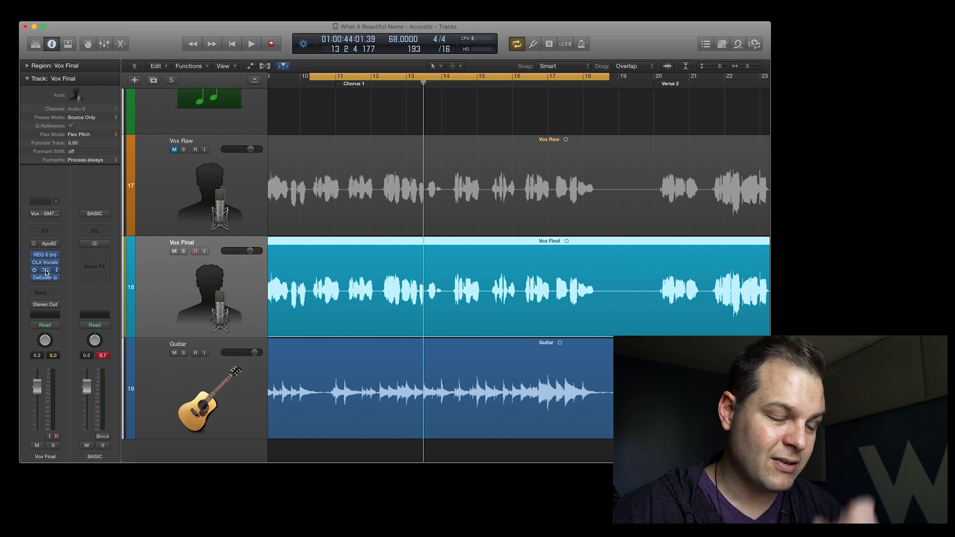
{"action": "left_click", "coordinate": [46, 271]}
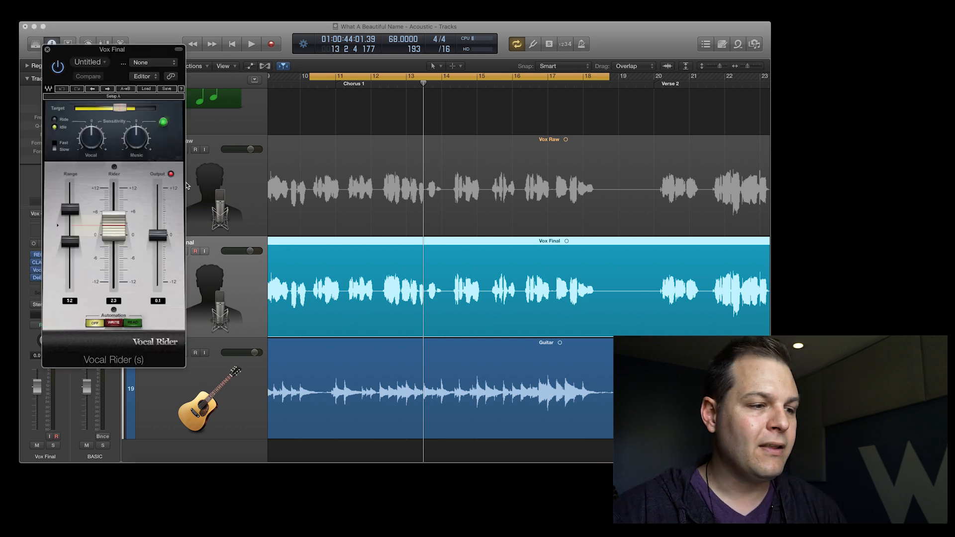
{"action": "left_click_drag", "start_coordinate": [82, 52], "coordinate": [190, 54]}
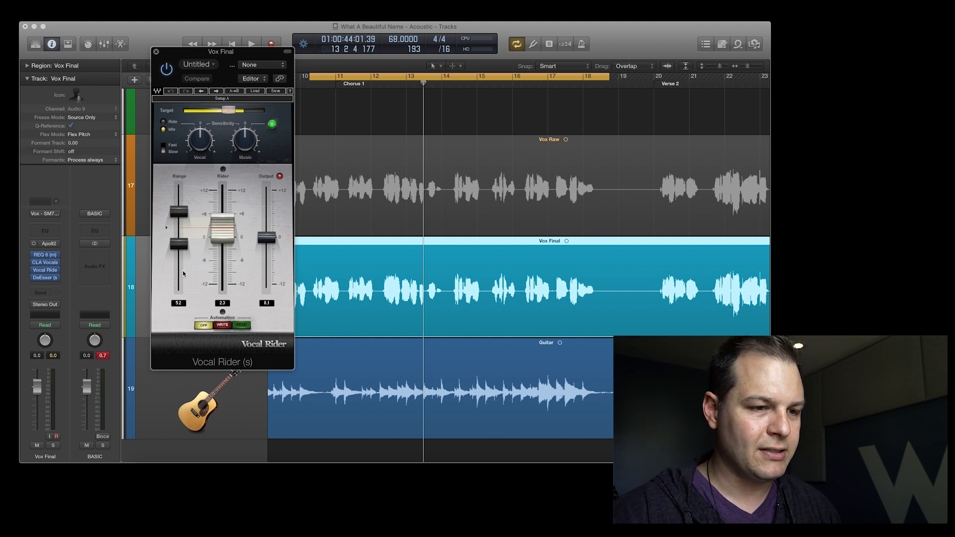
{"action": "key", "text": "space"}
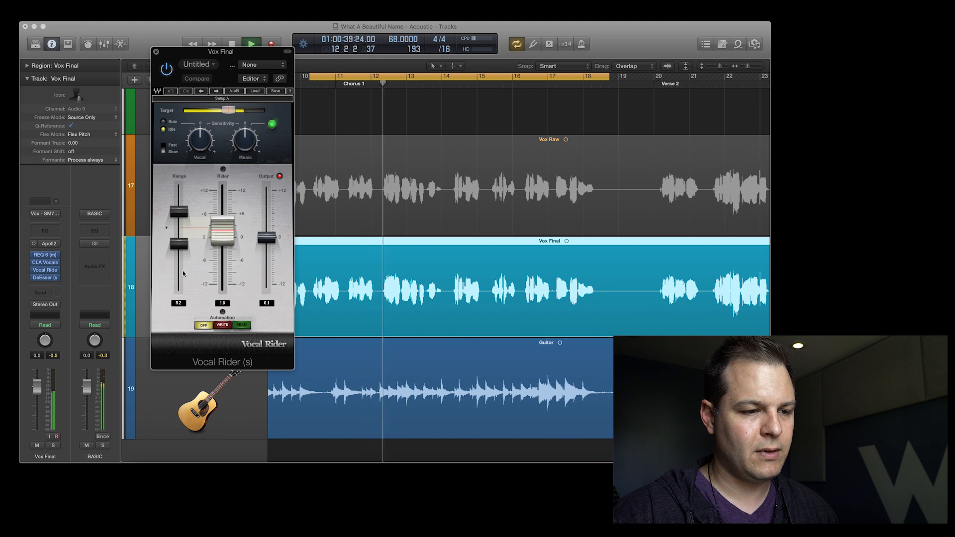
{"action": "key", "text": "space"}
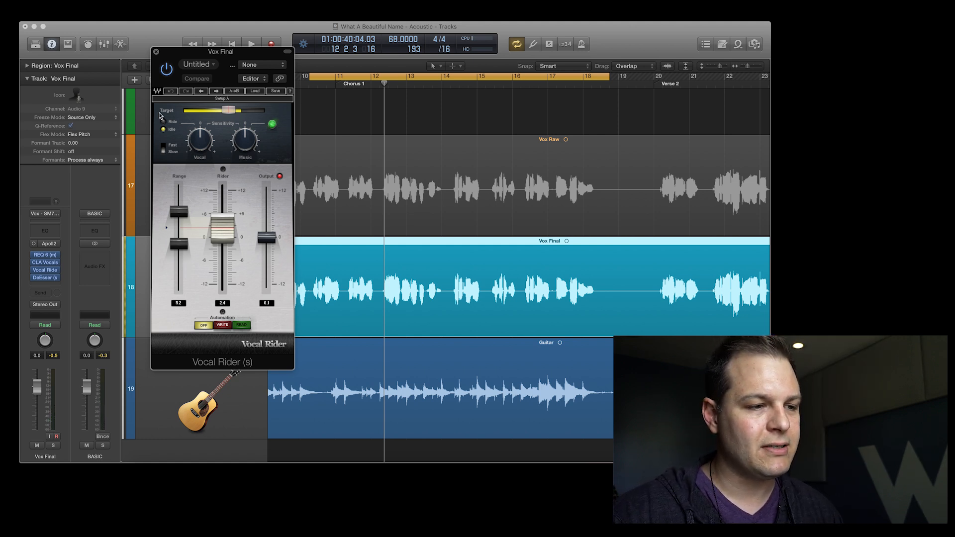
{"action": "left_click", "coordinate": [156, 51]}
Step: Open the DeEsser on Vox Final, watch its threshold and attenuation during a short playback, and close it
{"action": "left_click", "coordinate": [46, 277]}
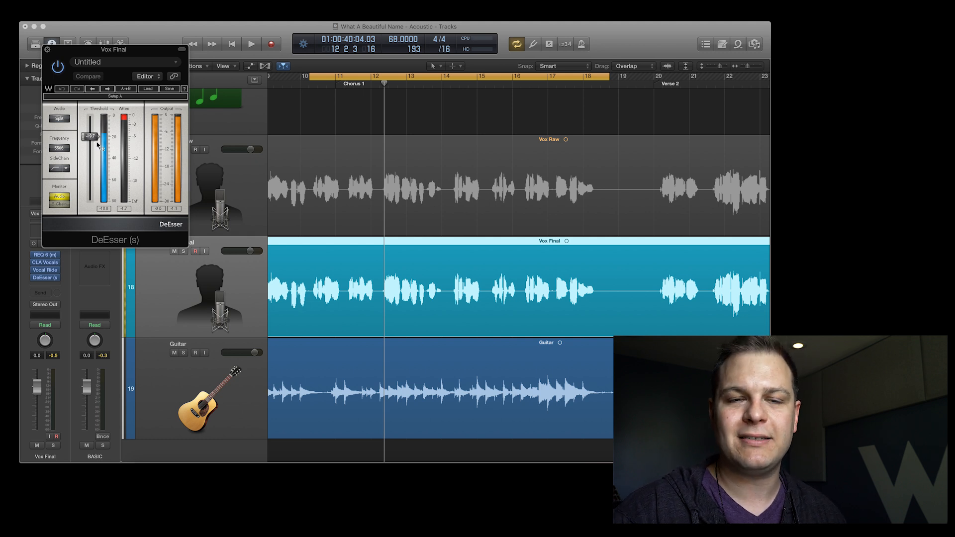
{"action": "key", "text": "space"}
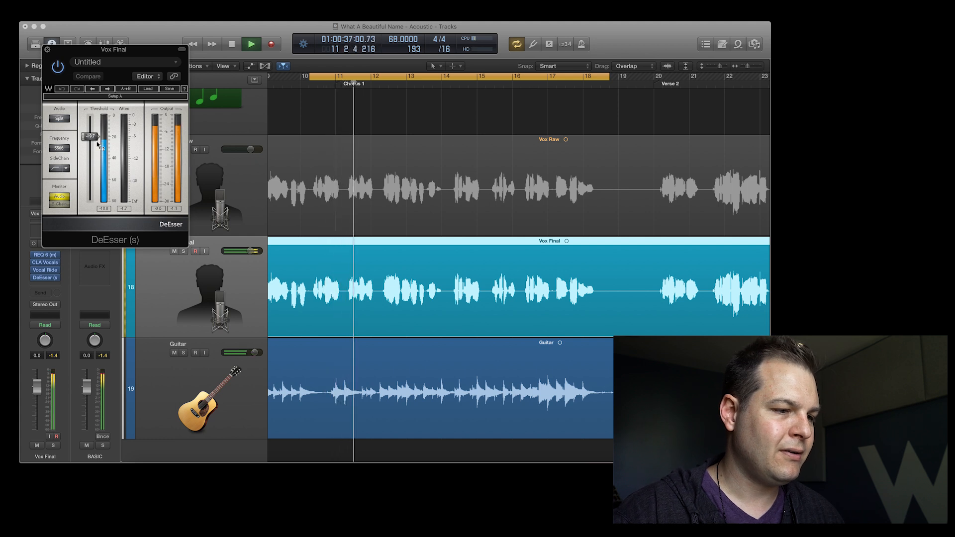
{"action": "key", "text": "space"}
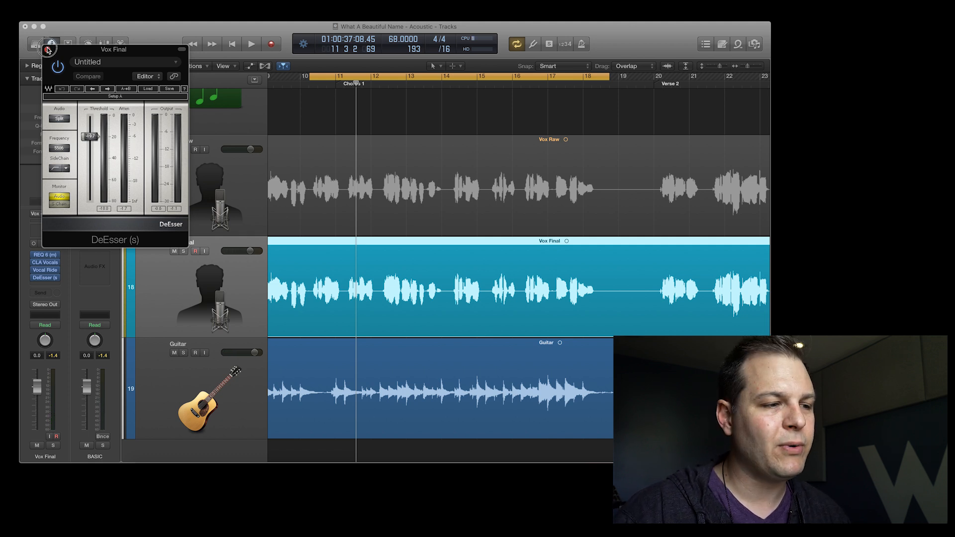
{"action": "left_click", "coordinate": [47, 49]}
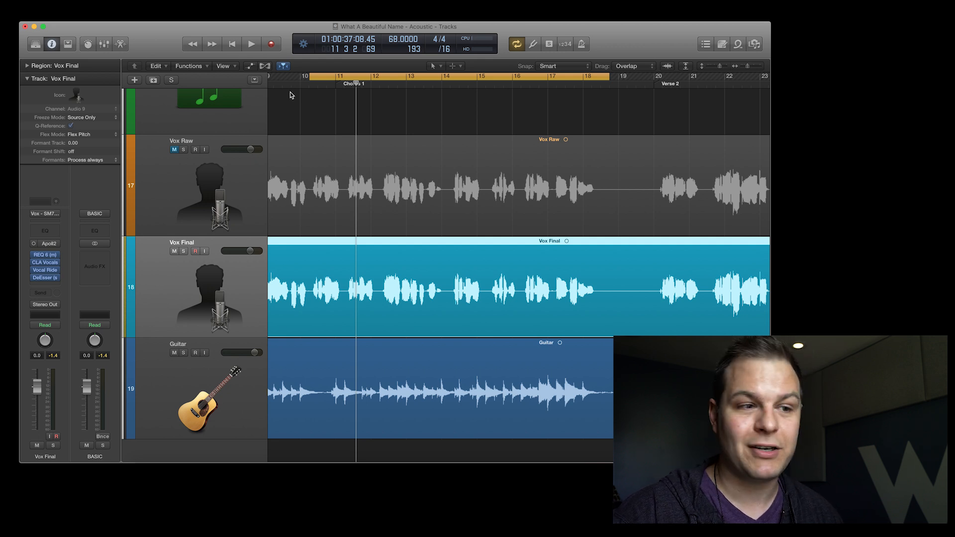
Step: Turn on the Flex view, open the Vox Final region in the Flex Pitch editor, and enlarge the editor to examine the vocal notes
{"action": "left_click", "coordinate": [265, 67]}
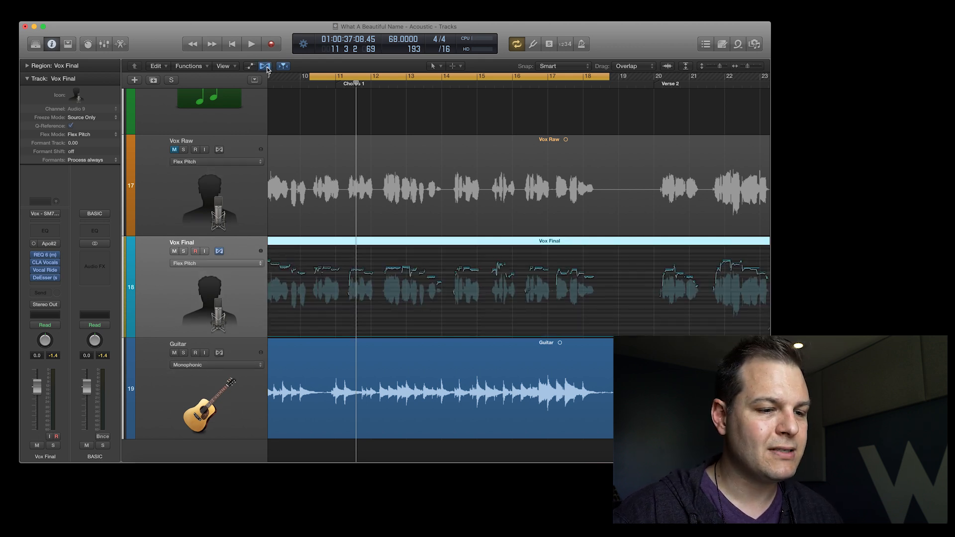
{"action": "double_click", "coordinate": [340, 243]}
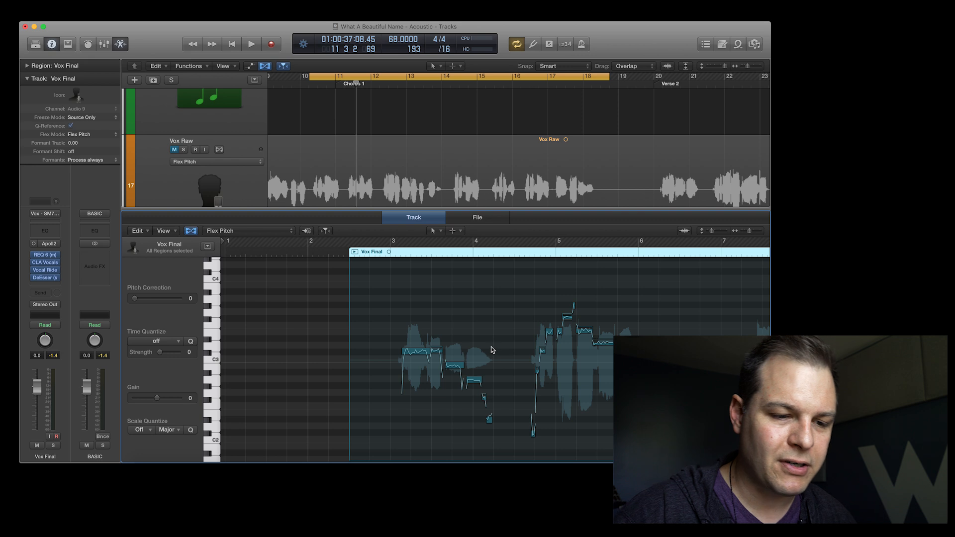
{"action": "key", "text": "super+Right"}
{"action": "scroll", "coordinate": [491, 347], "scroll_direction": "right", "scroll_amount": 5}
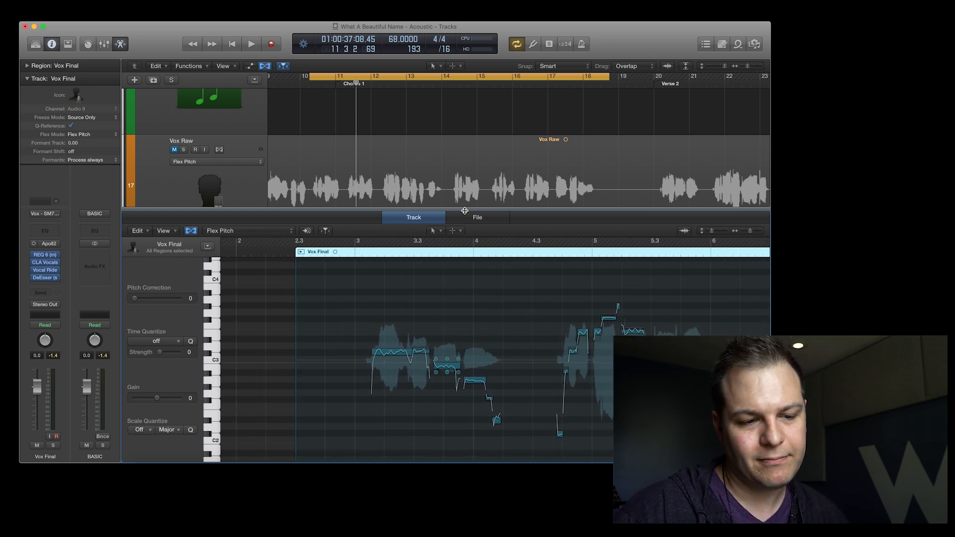
{"action": "left_click_drag", "start_coordinate": [465, 213], "coordinate": [454, 171]}
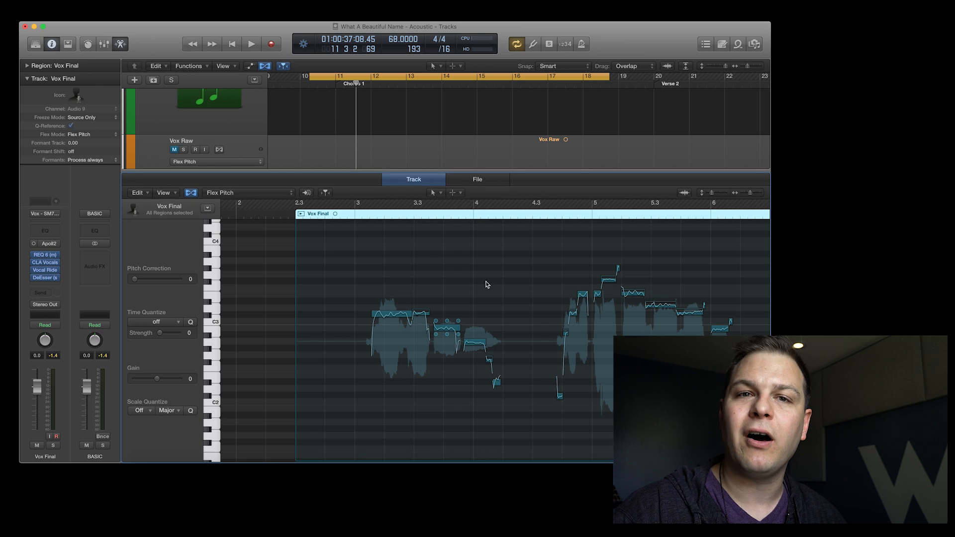
{"action": "scroll", "coordinate": [500, 316], "scroll_direction": "down", "scroll_amount": 4}
{"action": "scroll", "coordinate": [500, 316], "scroll_direction": "up", "scroll_amount": 2}
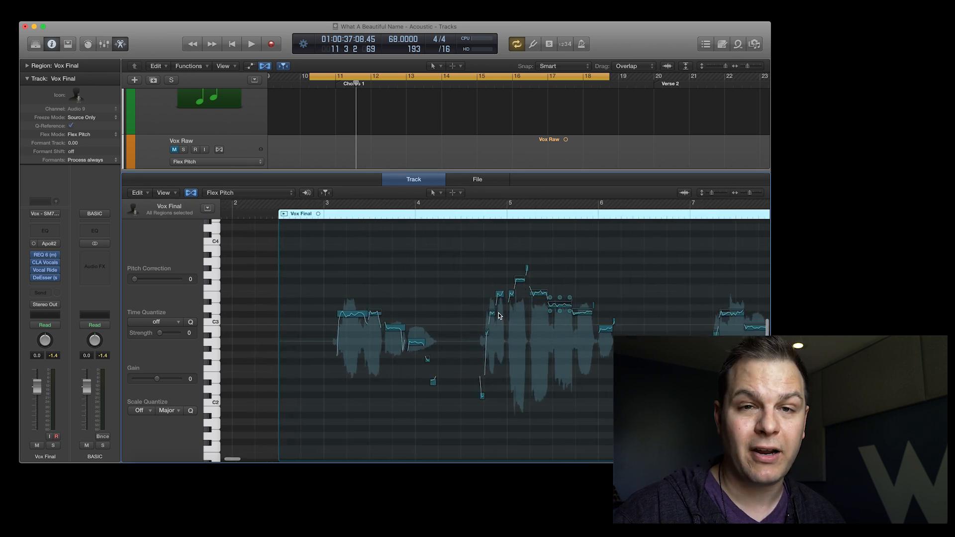
{"action": "scroll", "coordinate": [500, 316], "scroll_direction": "up", "scroll_amount": 4}
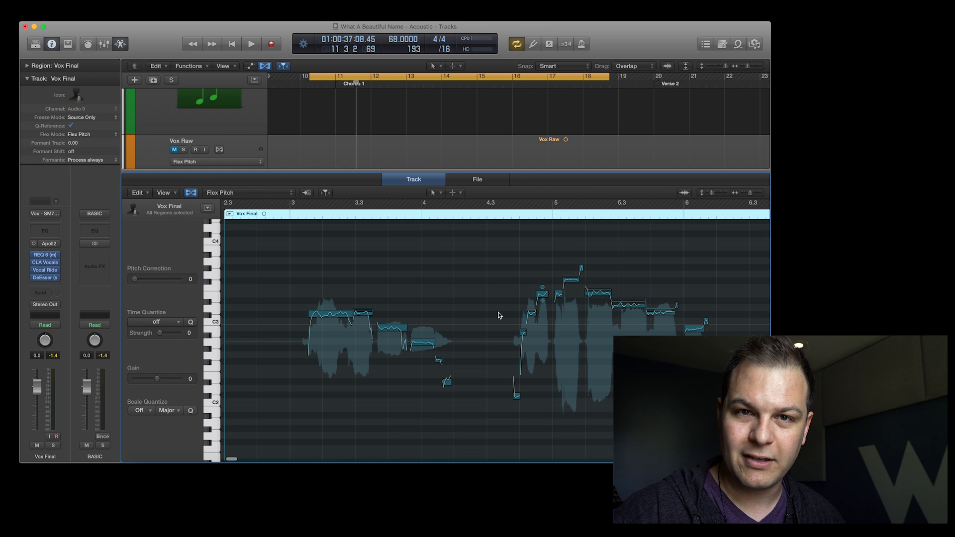
Step: Examine the Vox Final notes in the Flex Pitch editor, from the opening phrase at bar 3 through the whole first chorus
{"action": "scroll", "coordinate": [499, 315], "scroll_direction": "right", "scroll_amount": 3}
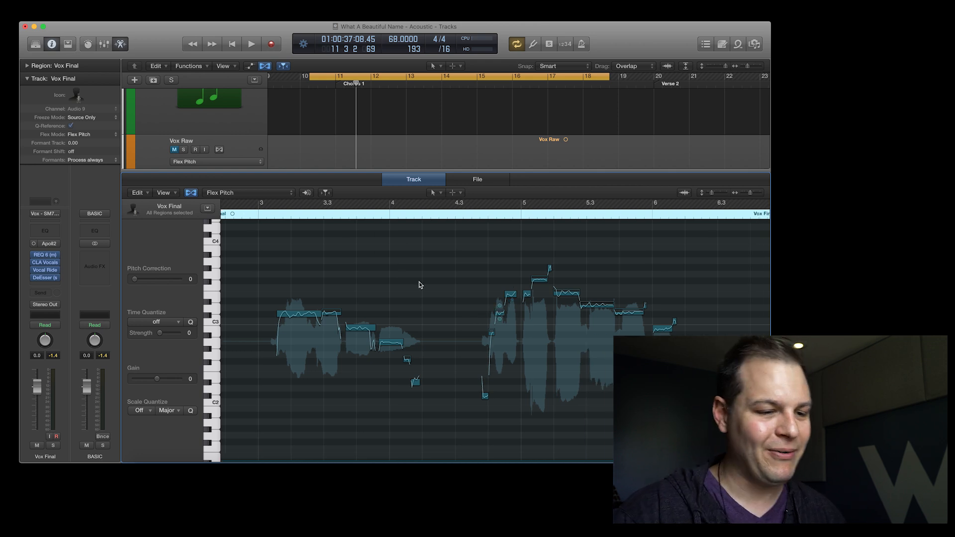
{"action": "left_click", "coordinate": [298, 313]}
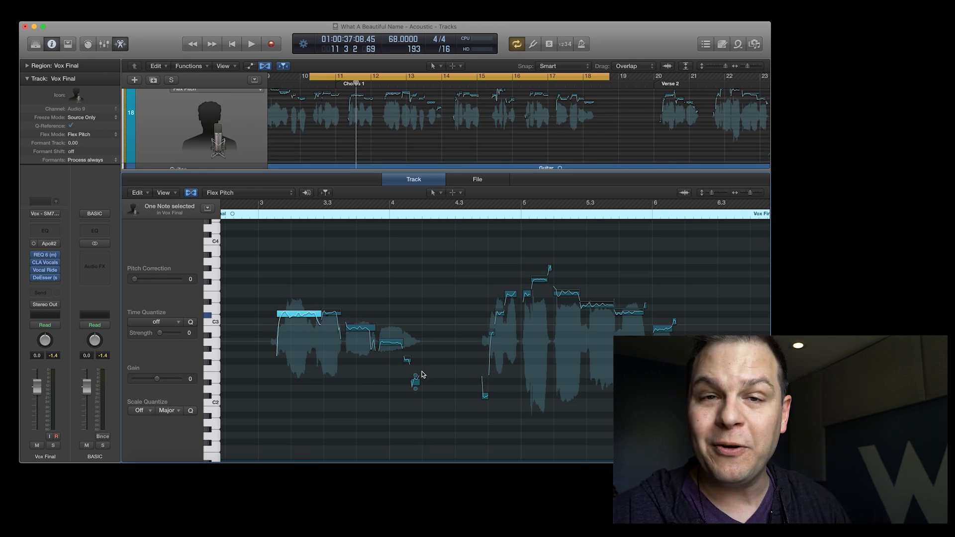
{"action": "key", "text": "super+Left"}
{"action": "key", "text": "super+Left"}
{"action": "key", "text": "super+Left"}
{"action": "key", "text": "super+Left"}
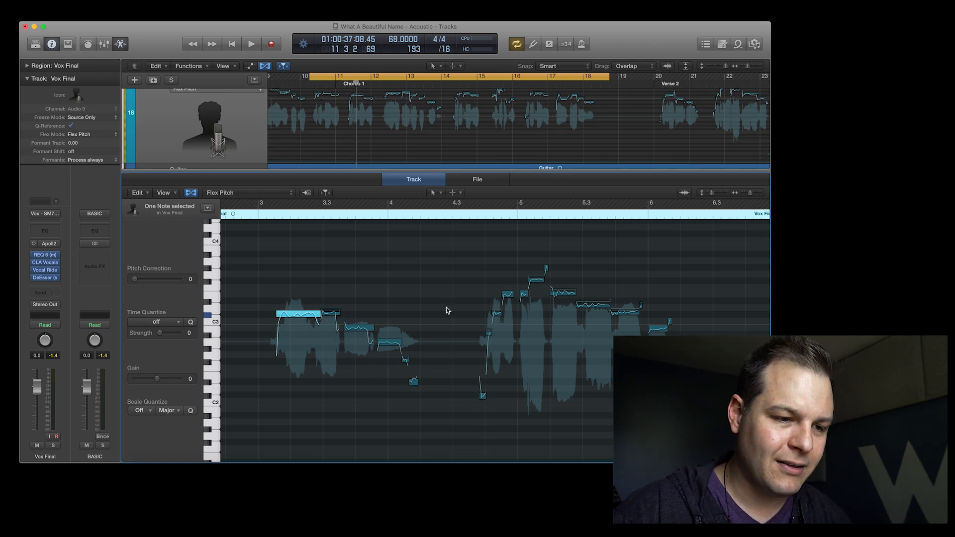
{"action": "scroll", "coordinate": [503, 300], "scroll_direction": "right", "scroll_amount": 4}
{"action": "scroll", "coordinate": [501, 300], "scroll_direction": "right", "scroll_amount": 3}
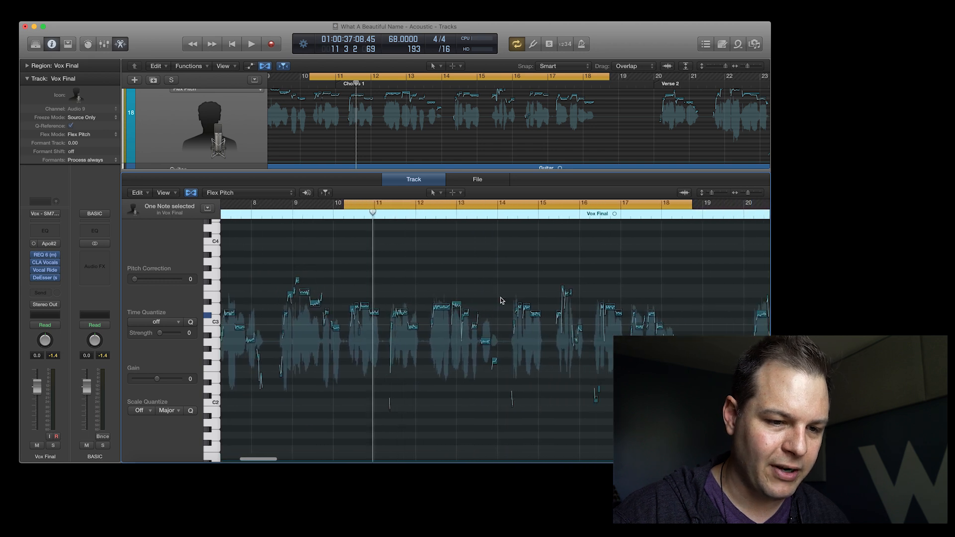
{"action": "left_click", "coordinate": [314, 244]}
{"action": "left_click_drag", "start_coordinate": [314, 245], "coordinate": [604, 266]}
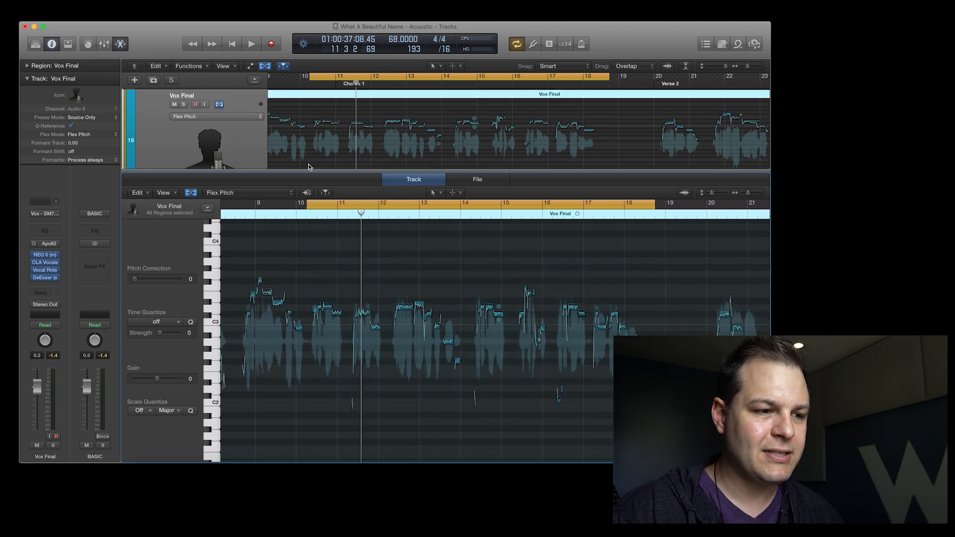
Step: Close the editor below the tracks and hide the Flex view
{"action": "left_click", "coordinate": [127, 43]}
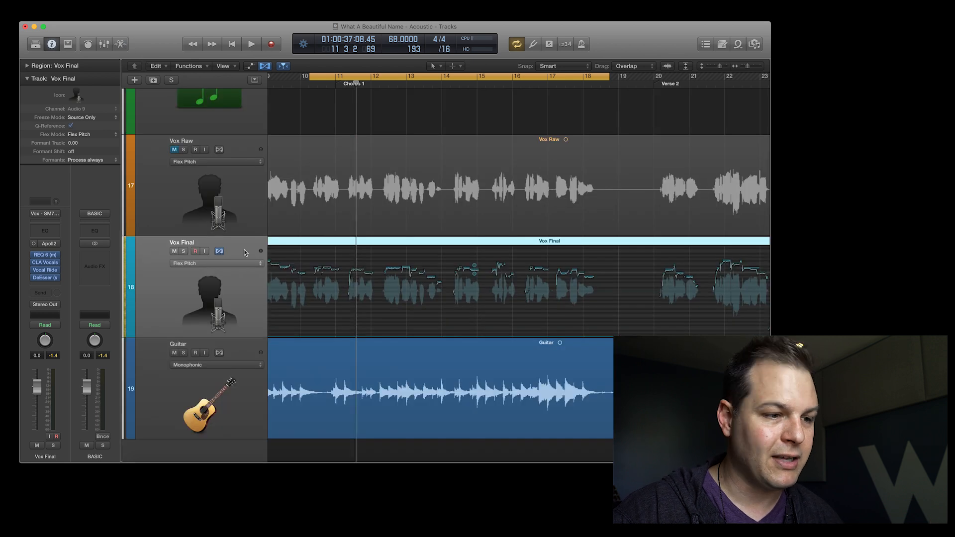
{"action": "left_click", "coordinate": [264, 66]}
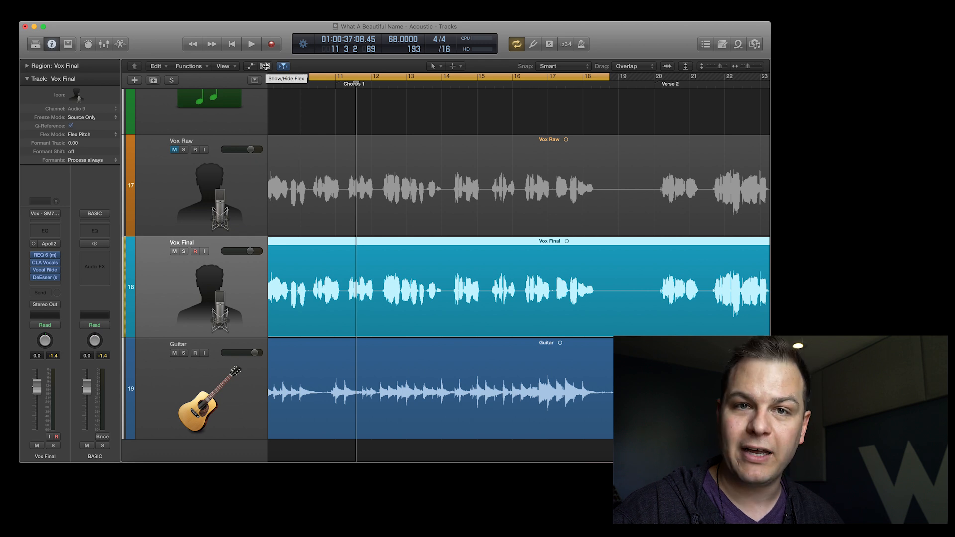
Step: Show the Flex view with Vox Final in Flex Pitch mode, and reopen its region in the editor
{"action": "left_click", "coordinate": [265, 66]}
{"action": "left_click", "coordinate": [215, 263]}
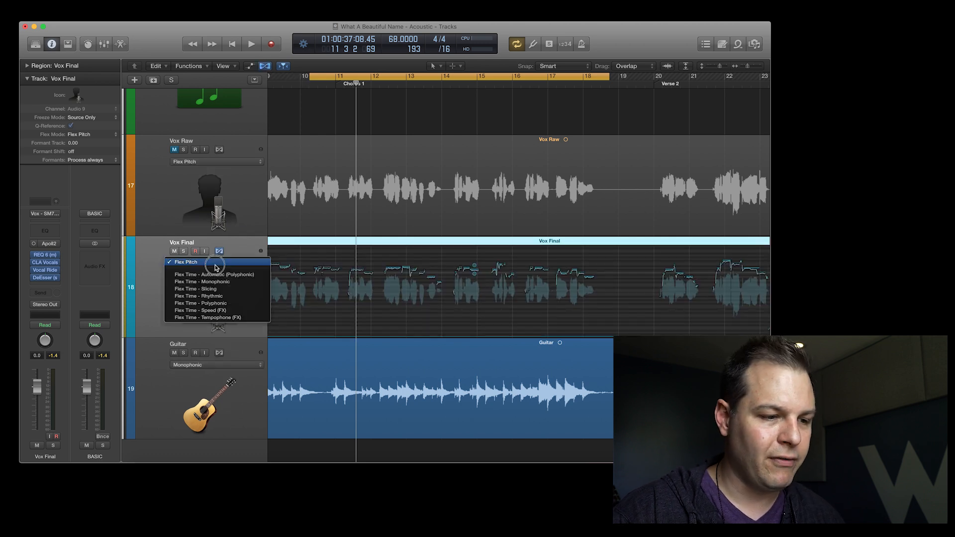
{"action": "left_click", "coordinate": [184, 266]}
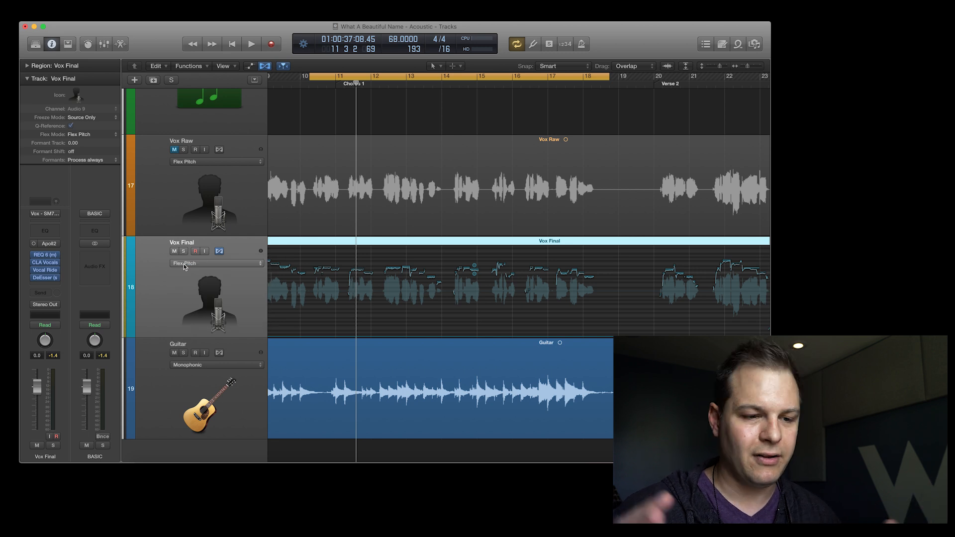
{"action": "double_click", "coordinate": [329, 243]}
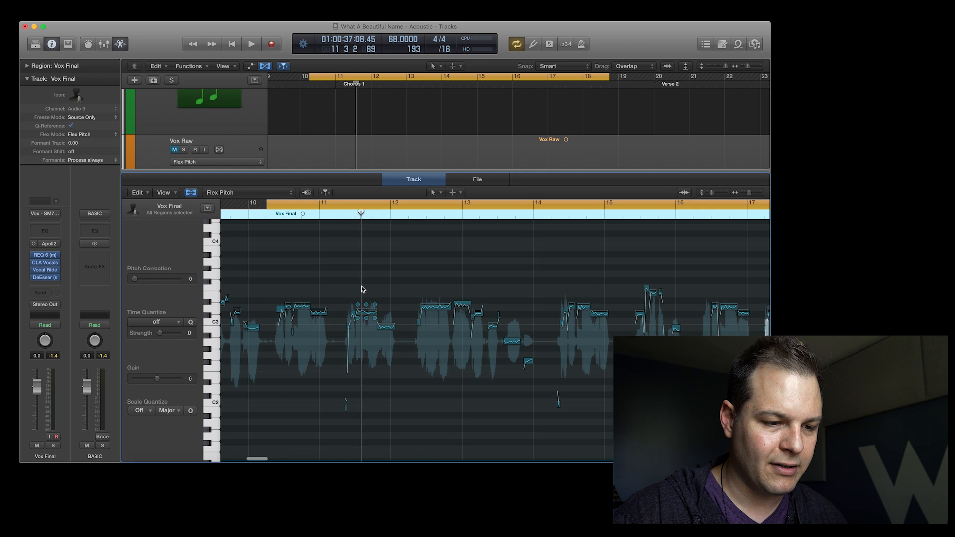
Step: Select all the chorus notes in the Vox Final region and set their Pitch Correction to 100
{"action": "scroll", "coordinate": [358, 285], "scroll_direction": "right", "scroll_amount": 2}
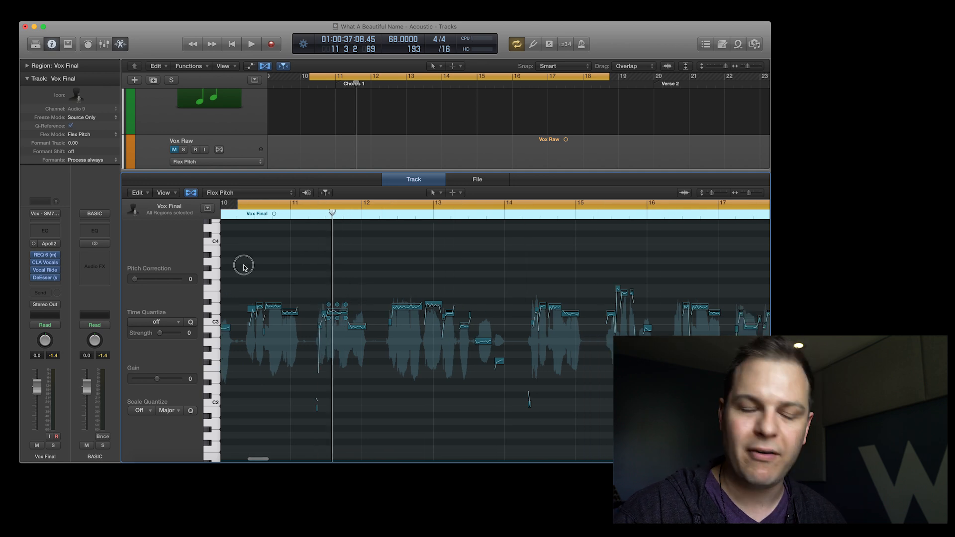
{"action": "scroll", "coordinate": [424, 348], "scroll_direction": "right", "scroll_amount": 6}
{"action": "scroll", "coordinate": [447, 324], "scroll_direction": "right", "scroll_amount": 3}
{"action": "key", "text": "super+a"}
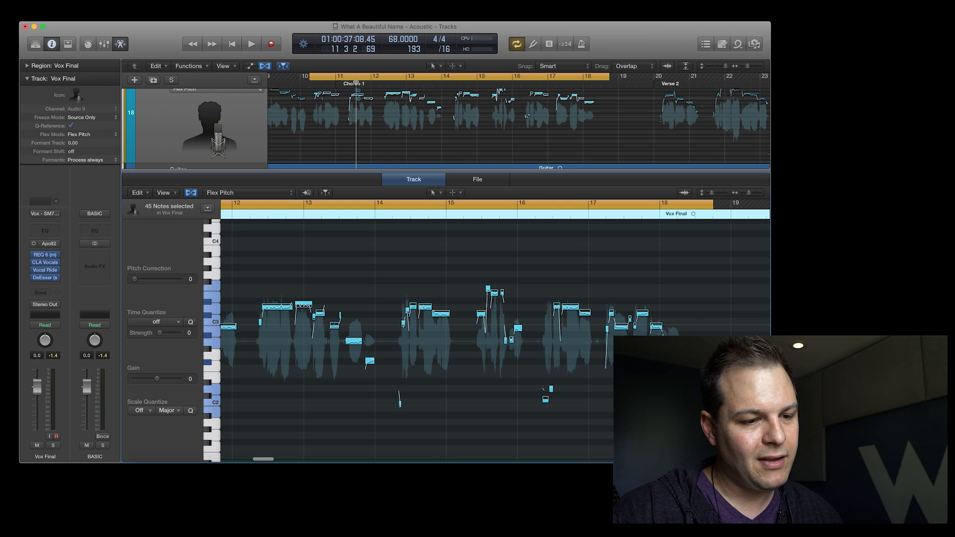
{"action": "scroll", "coordinate": [495, 330], "scroll_direction": "left", "scroll_amount": 10}
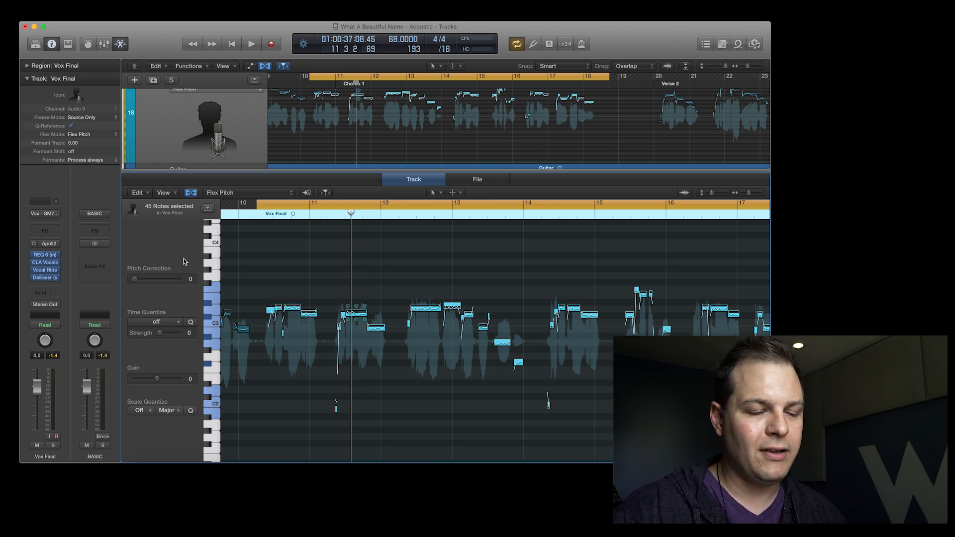
{"action": "left_click_drag", "start_coordinate": [135, 279], "coordinate": [251, 281]}
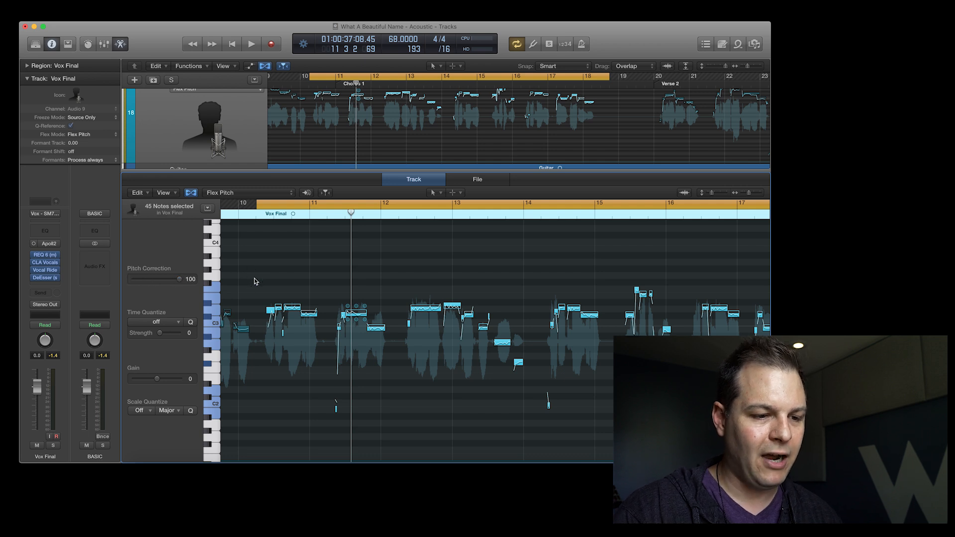
Step: Inspect the corrected notes around bars 10 to 13 up close, try the lower middle handle on a note near 10.3, and deselect all notes
{"action": "key", "text": "super+Right"}
{"action": "key", "text": "super+Right"}
{"action": "key", "text": "super+Right"}
{"action": "key", "text": "super+Right"}
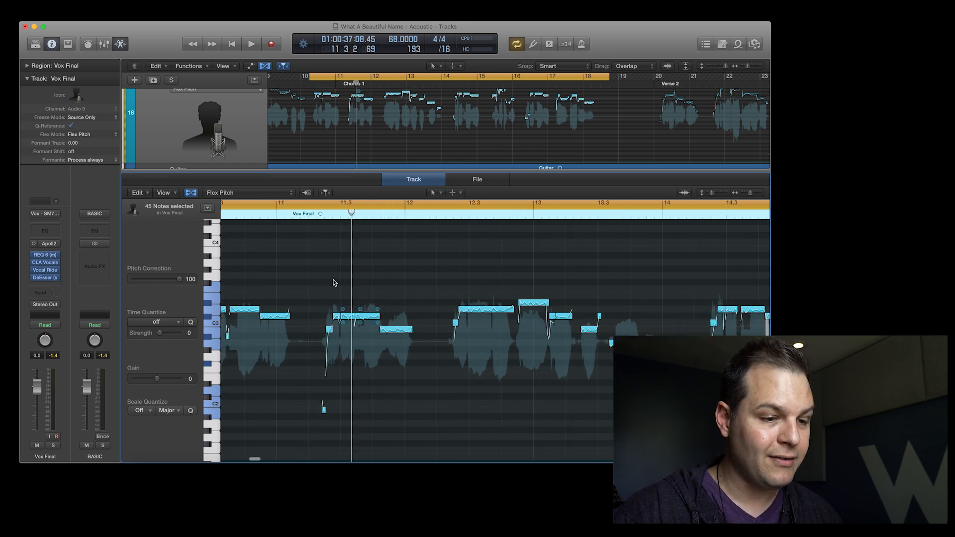
{"action": "scroll", "coordinate": [335, 282], "scroll_direction": "left", "scroll_amount": 4}
{"action": "mouse_move", "coordinate": [344, 321]}
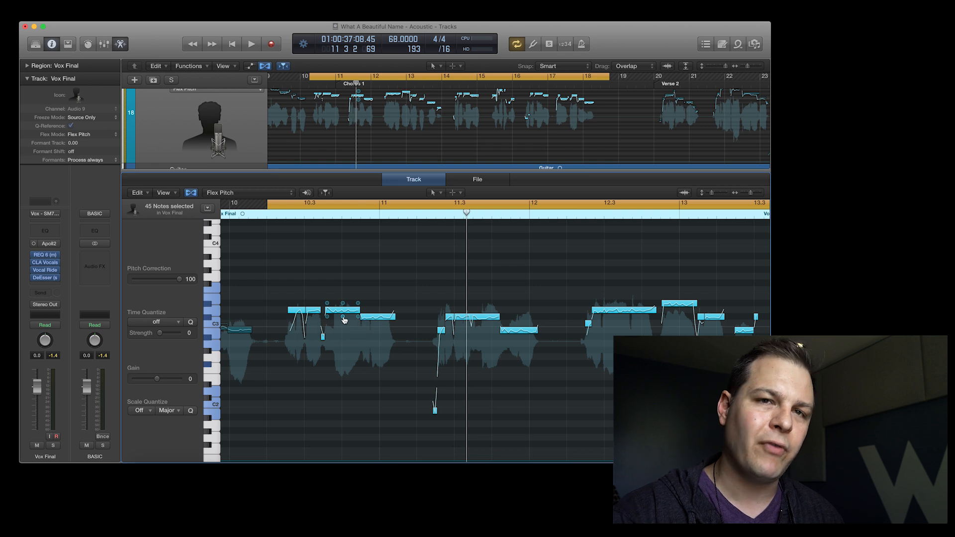
{"action": "left_click_drag", "start_coordinate": [345, 321], "coordinate": [343, 325]}
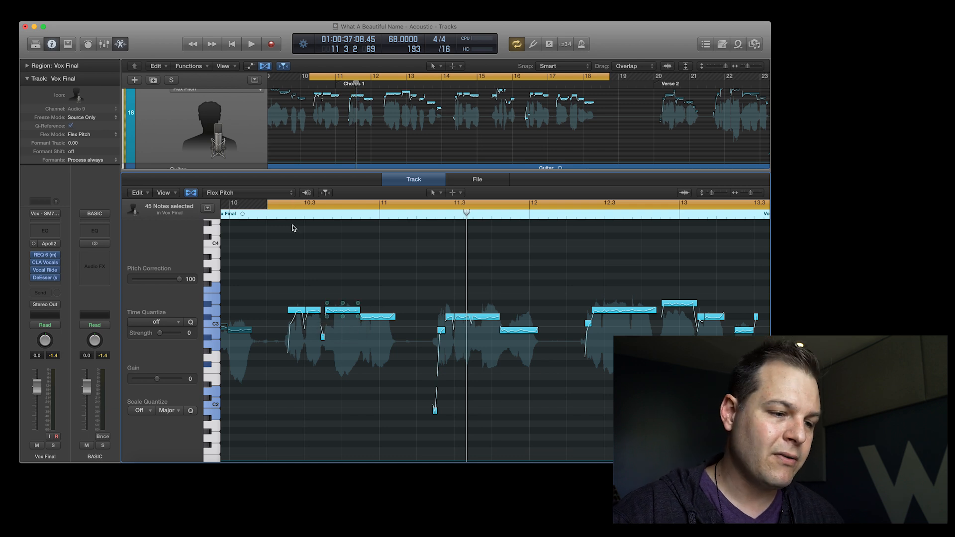
{"action": "left_click", "coordinate": [293, 246]}
Step: Turn off the cycle range, place the playhead just before the first chorus phrase, and play through to bar 13 while following the notes
{"action": "left_click", "coordinate": [290, 205]}
{"action": "left_click", "coordinate": [266, 213]}
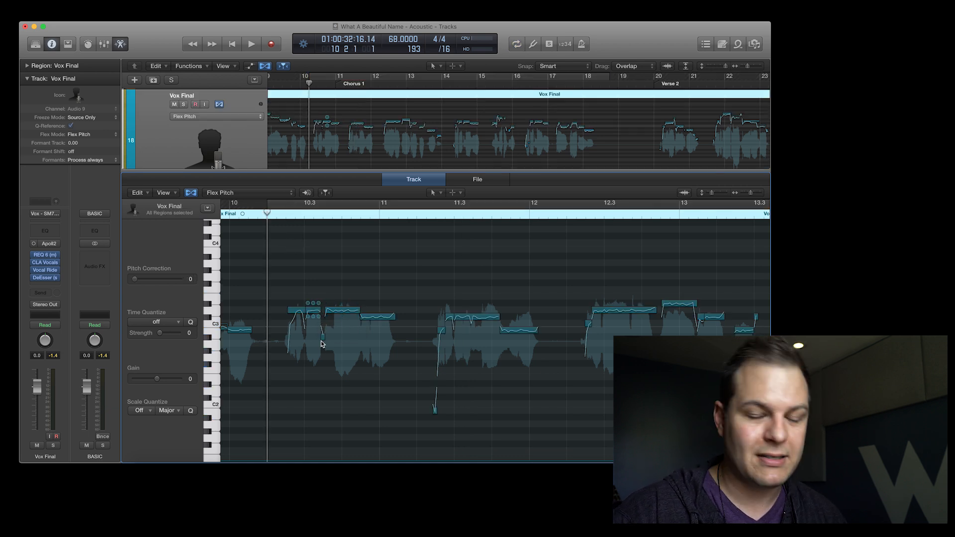
{"action": "key", "text": "space"}
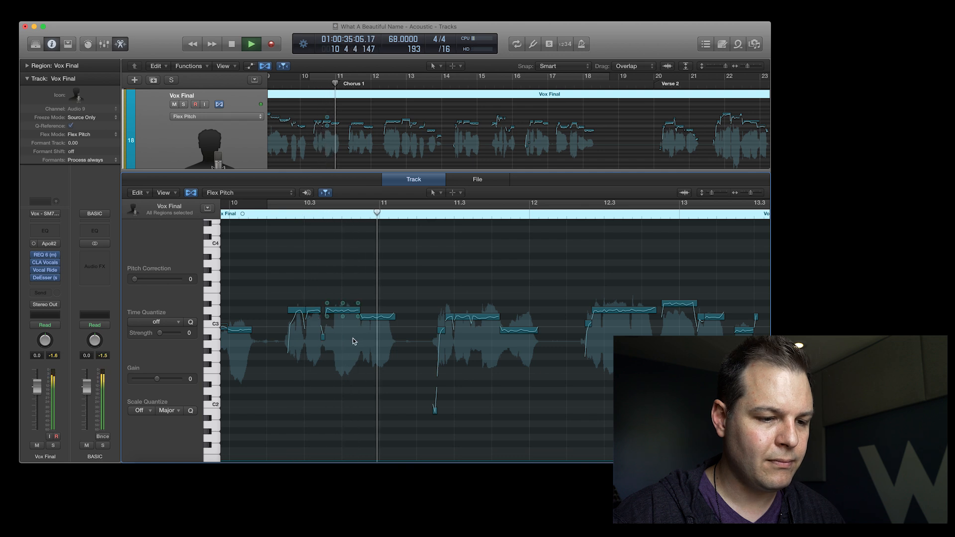
{"action": "scroll", "coordinate": [371, 341], "scroll_direction": "right", "scroll_amount": 3}
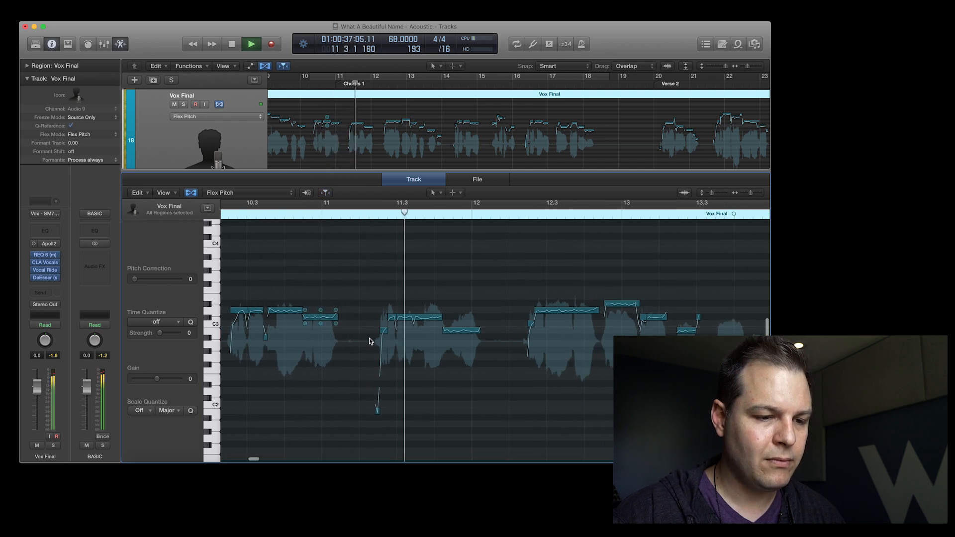
{"action": "scroll", "coordinate": [371, 342], "scroll_direction": "right", "scroll_amount": 3}
{"action": "scroll", "coordinate": [371, 341], "scroll_direction": "right", "scroll_amount": 3}
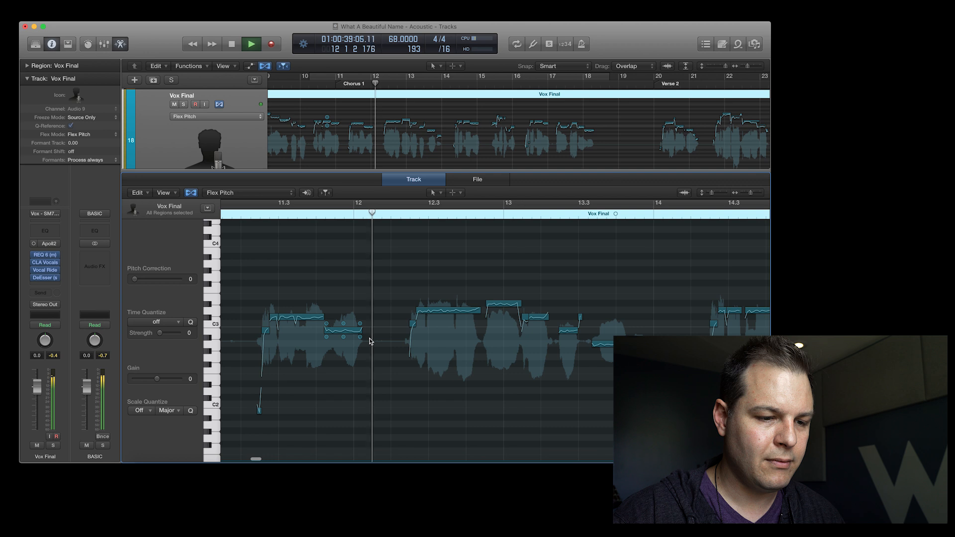
{"action": "scroll", "coordinate": [371, 342], "scroll_direction": "right", "scroll_amount": 3}
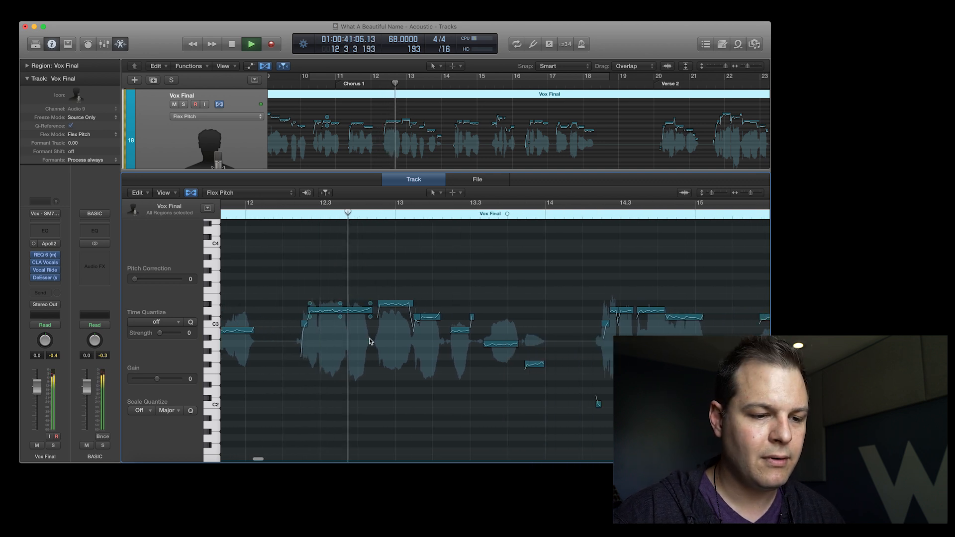
{"action": "key", "text": "space"}
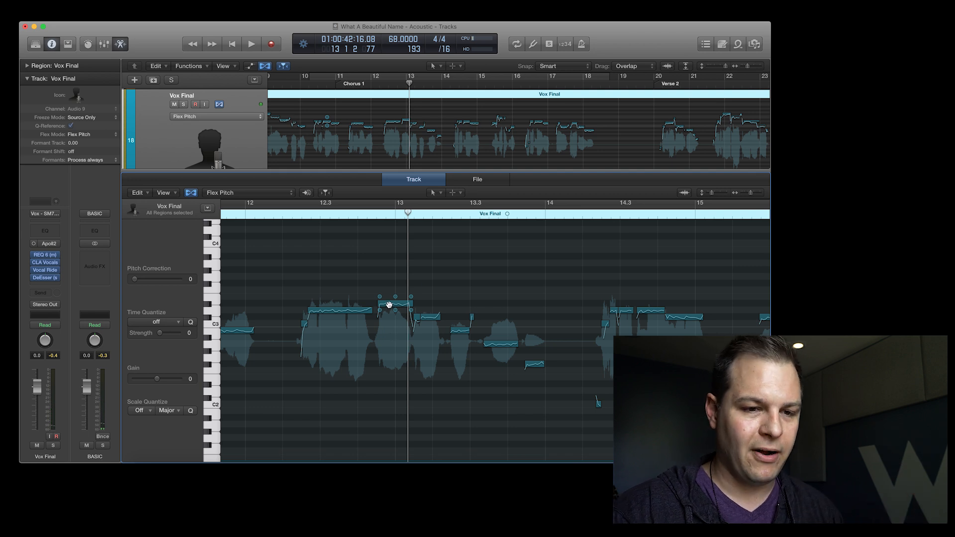
Step: Lower the note just before bar 13 to D3, and play the vocal through to bar 16 to hear the change
{"action": "left_click_drag", "start_coordinate": [711, 194], "coordinate": [714, 194]}
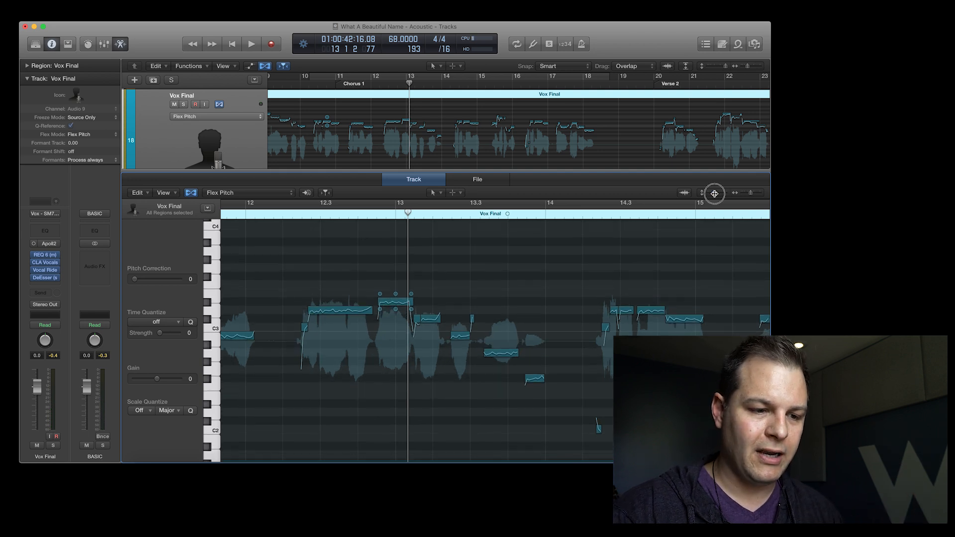
{"action": "left_click_drag", "start_coordinate": [402, 301], "coordinate": [396, 311]}
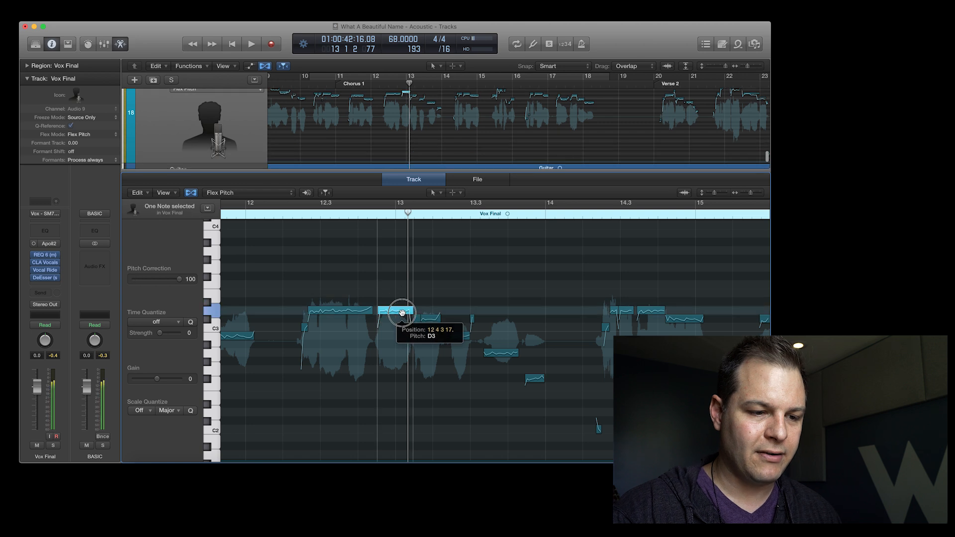
{"action": "left_click", "coordinate": [291, 204]}
{"action": "key", "text": "space"}
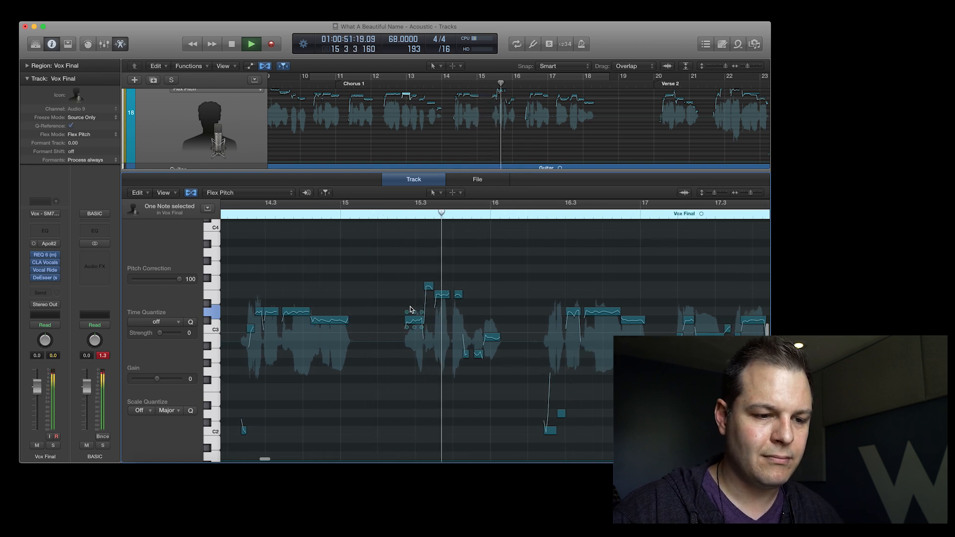
{"action": "key", "text": "space"}
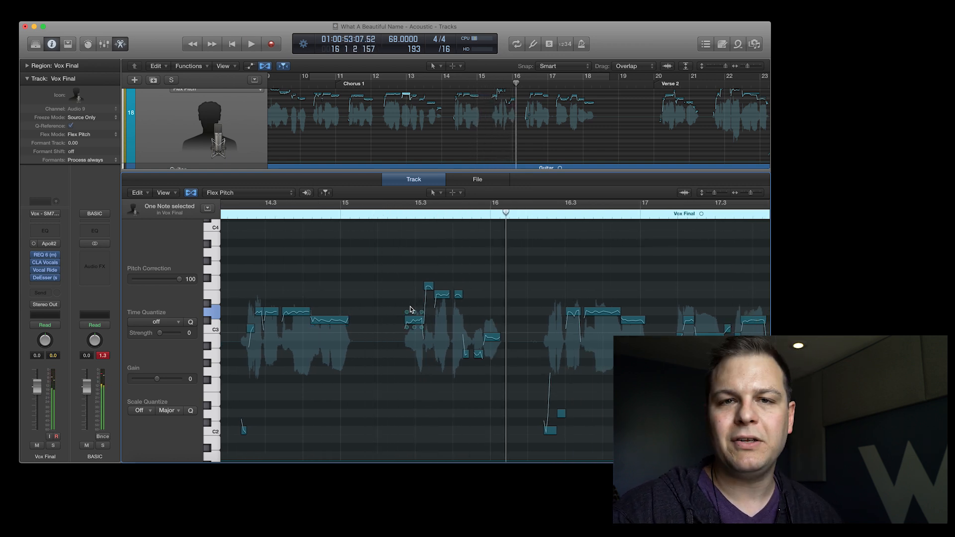
Step: Lower the short high note near bar 15.3 to E3, trying it once more at F3 for comparison
{"action": "key", "text": "super+Right"}
{"action": "key", "text": "super+Right"}
{"action": "key", "text": "super+Right"}
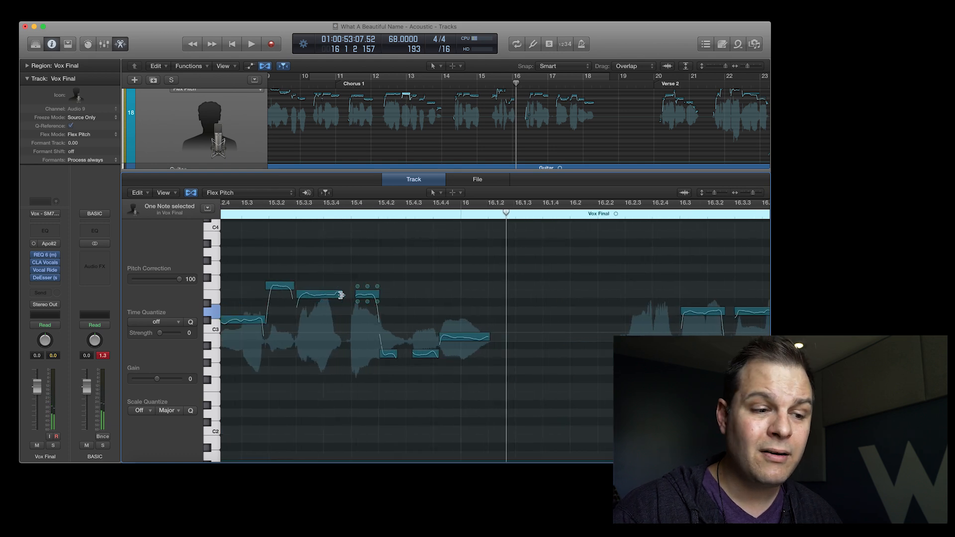
{"action": "left_click", "coordinate": [277, 281]}
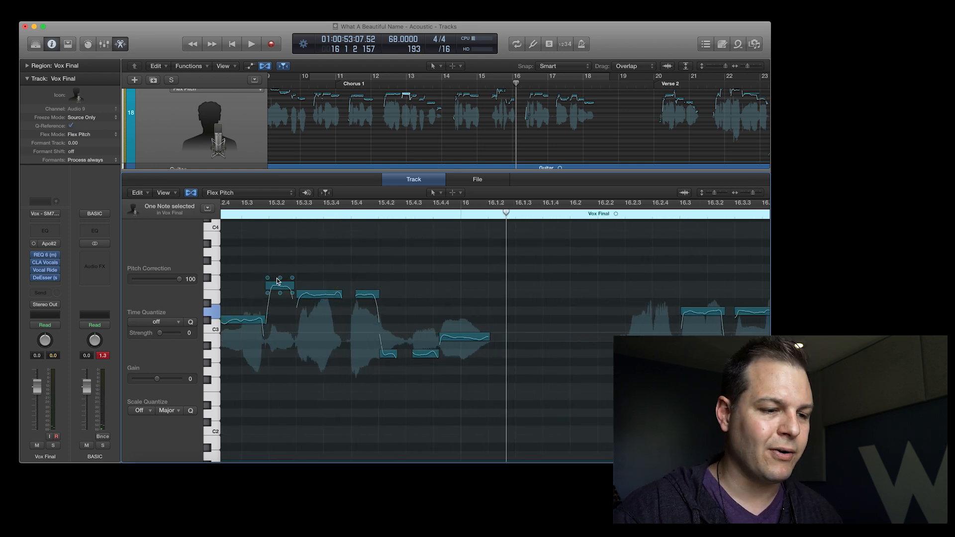
{"action": "left_click_drag", "start_coordinate": [275, 285], "coordinate": [275, 296]}
{"action": "key", "text": "super+Left"}
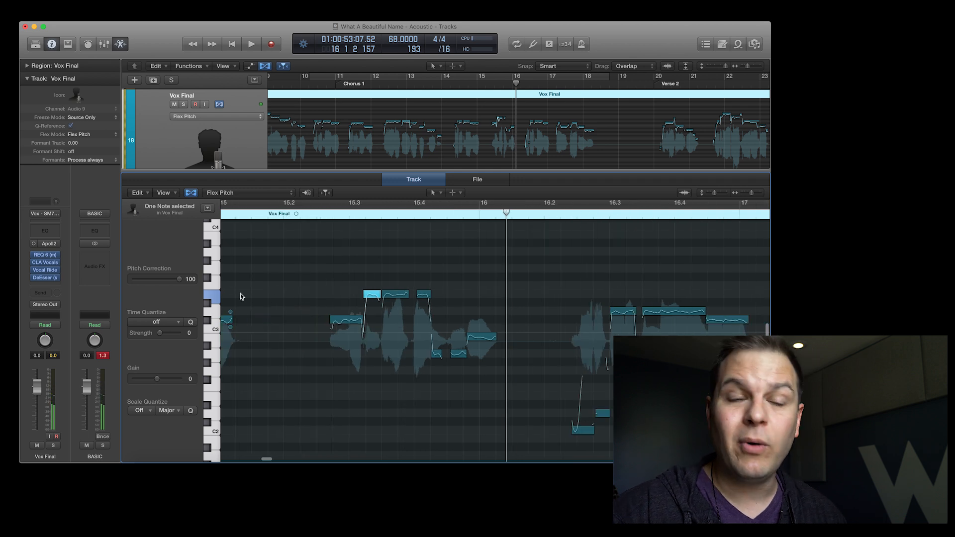
{"action": "left_click_drag", "start_coordinate": [376, 294], "coordinate": [376, 283]}
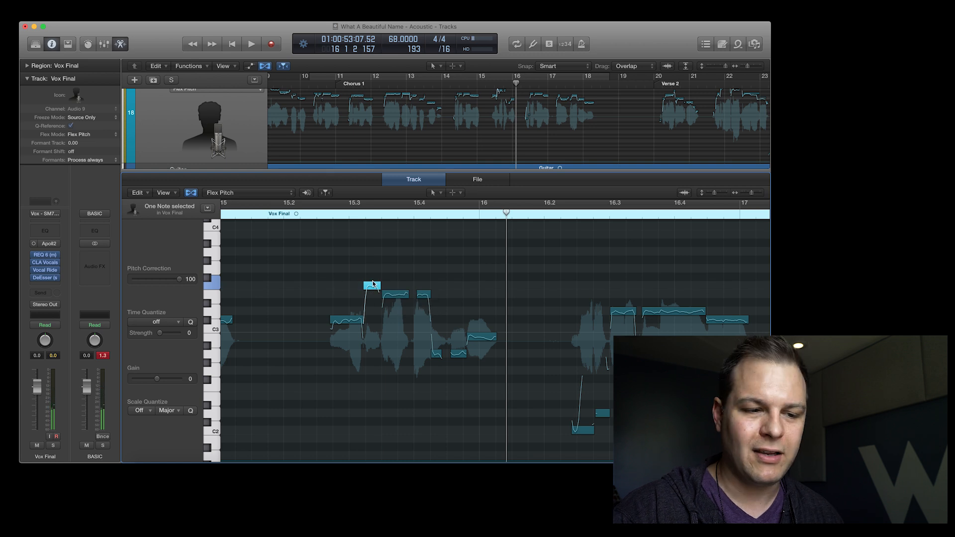
{"action": "left_click_drag", "start_coordinate": [374, 286], "coordinate": [374, 295]}
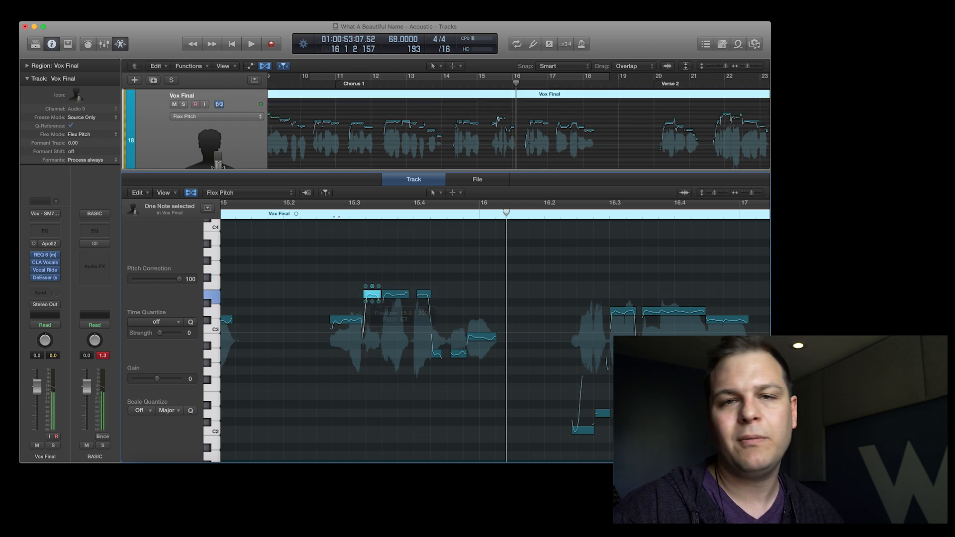
Step: Play the vocal from about bar 15.2 to 16.4 to hear the lowered note, and stop playback
{"action": "left_click", "coordinate": [307, 213]}
{"action": "key", "text": "space"}
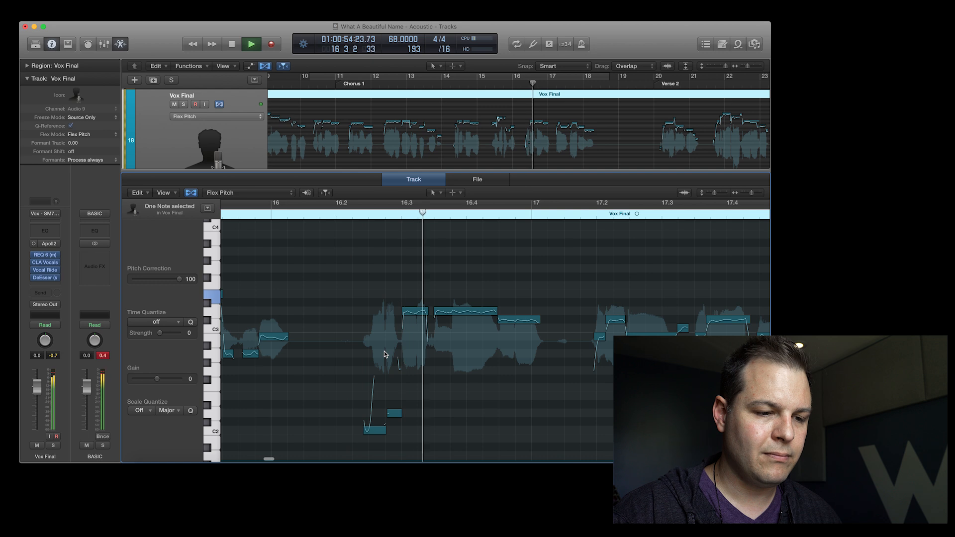
{"action": "key", "text": "space"}
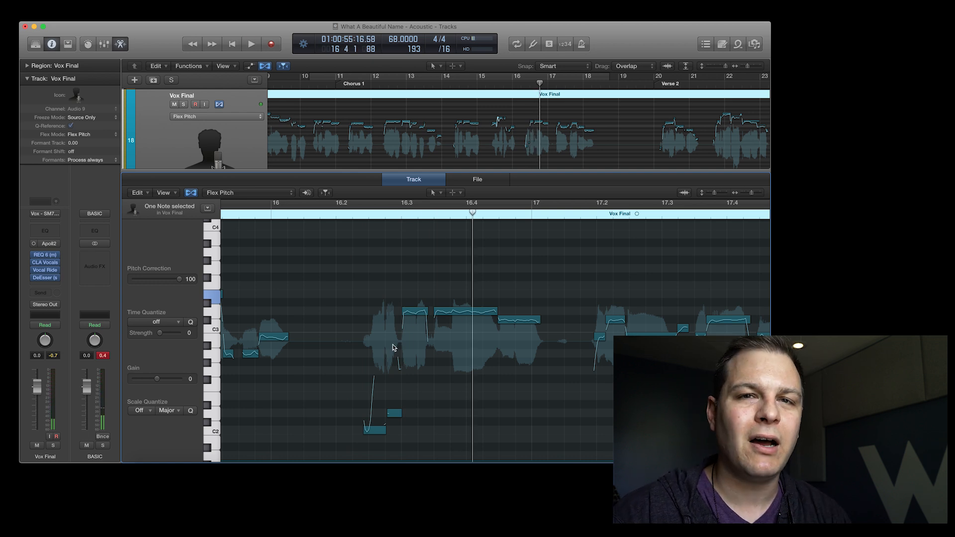
{"action": "scroll", "coordinate": [402, 349], "scroll_direction": "up", "scroll_amount": 1}
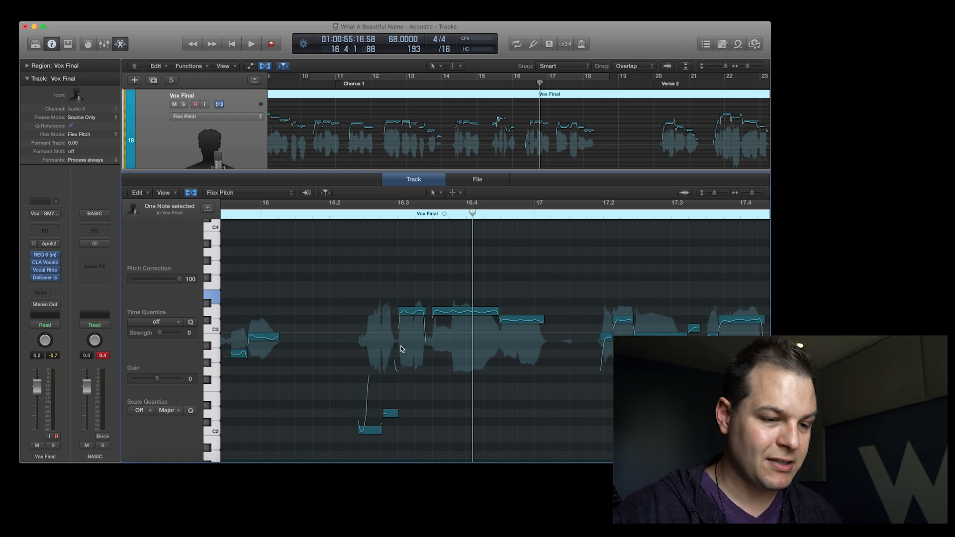
Step: Play the vocal from just after bar 16 to about bar 16.3 to check its notes, and stop playback
{"action": "left_click", "coordinate": [308, 214]}
{"action": "key", "text": "space"}
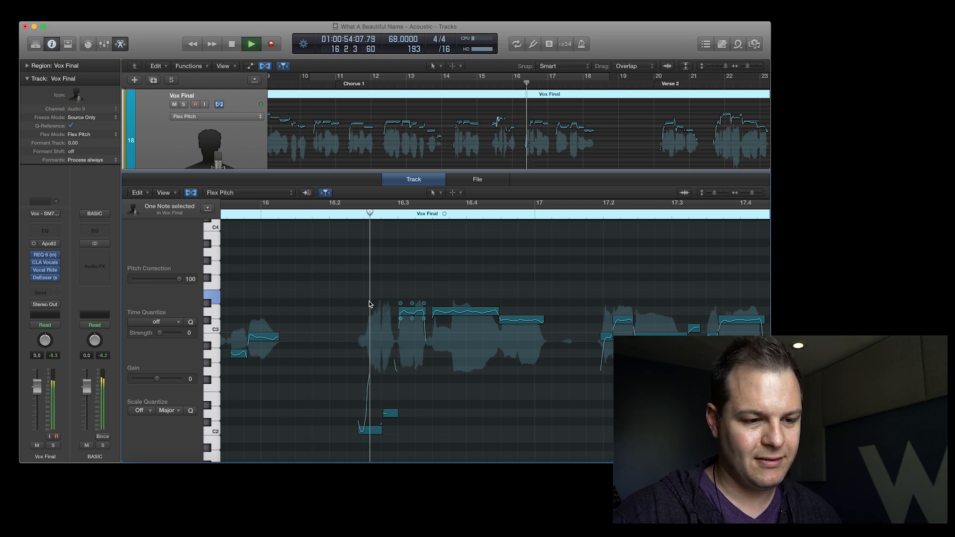
{"action": "key", "text": "space"}
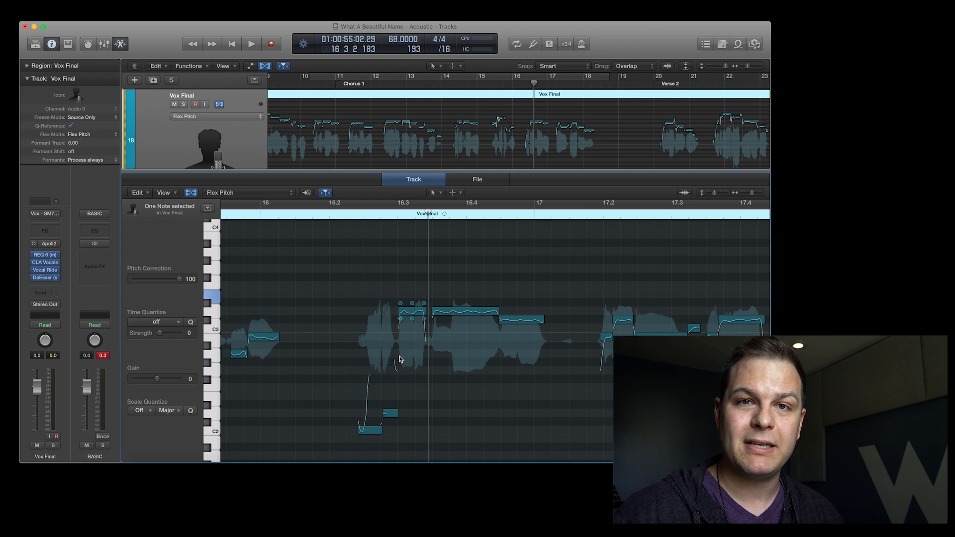
Step: Look over the tuned vocal notes between about bars 15 and 18 in the Flex Pitch editor
{"action": "key", "text": "super+Left"}
{"action": "key", "text": "super+Left"}
{"action": "key", "text": "super+Left"}
{"action": "key", "text": "super+Left"}
{"action": "key", "text": "super+Left"}
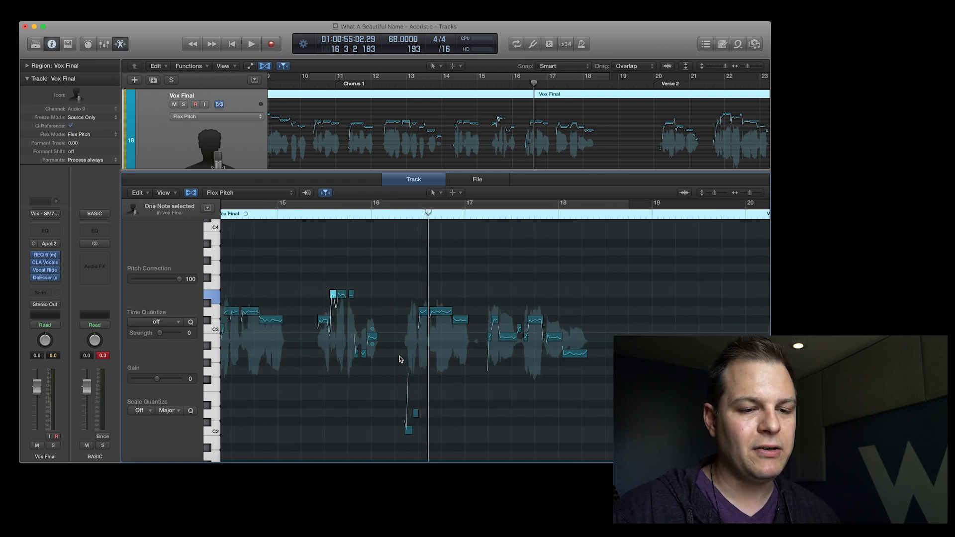
{"action": "key", "text": "super+Right"}
{"action": "key", "text": "super+Right"}
{"action": "key", "text": "super+Right"}
{"action": "key", "text": "super+Right"}
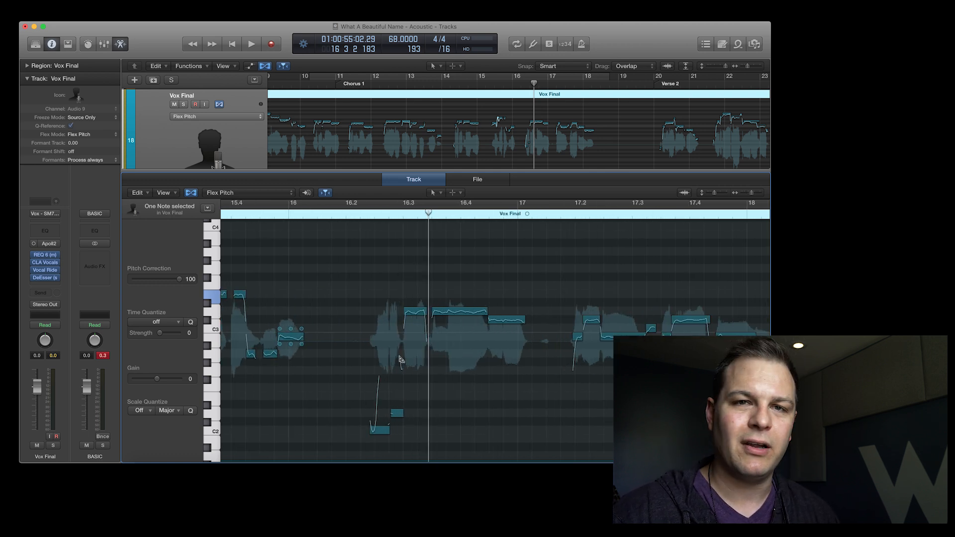
{"action": "scroll", "coordinate": [403, 349], "scroll_direction": "left", "scroll_amount": 3}
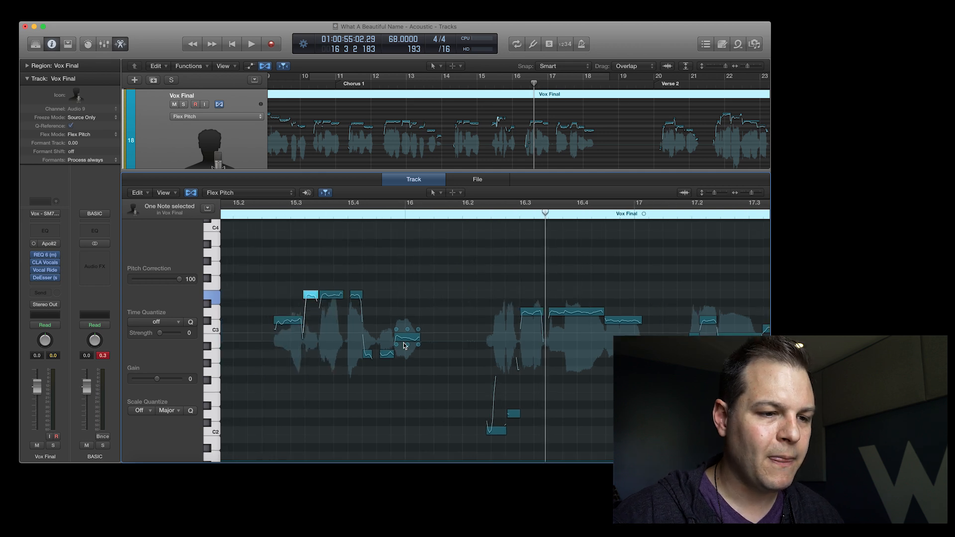
Step: Turn the cycle range over Chorus 1 back on, and close the Flex Pitch editor along with the Flex display on the tracks
{"action": "left_click", "coordinate": [365, 76]}
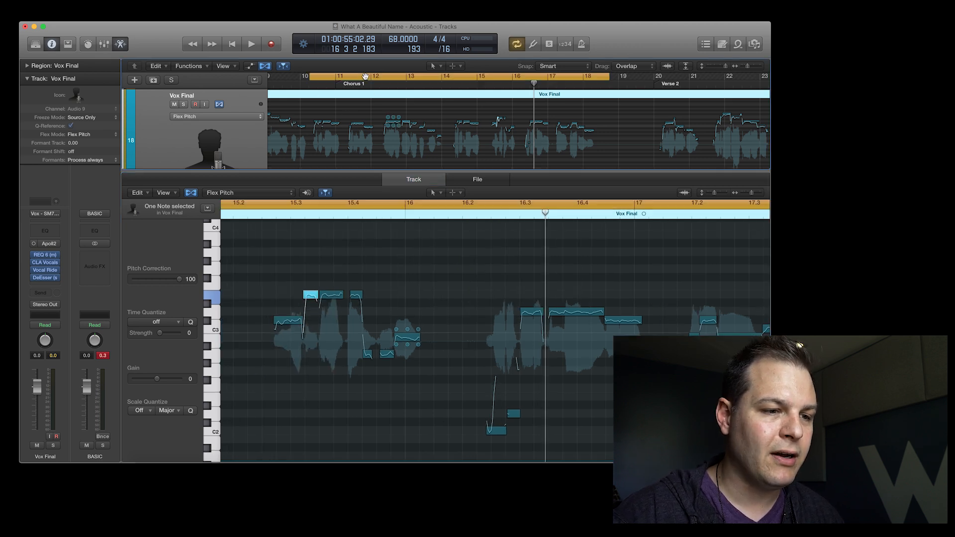
{"action": "left_click", "coordinate": [120, 44]}
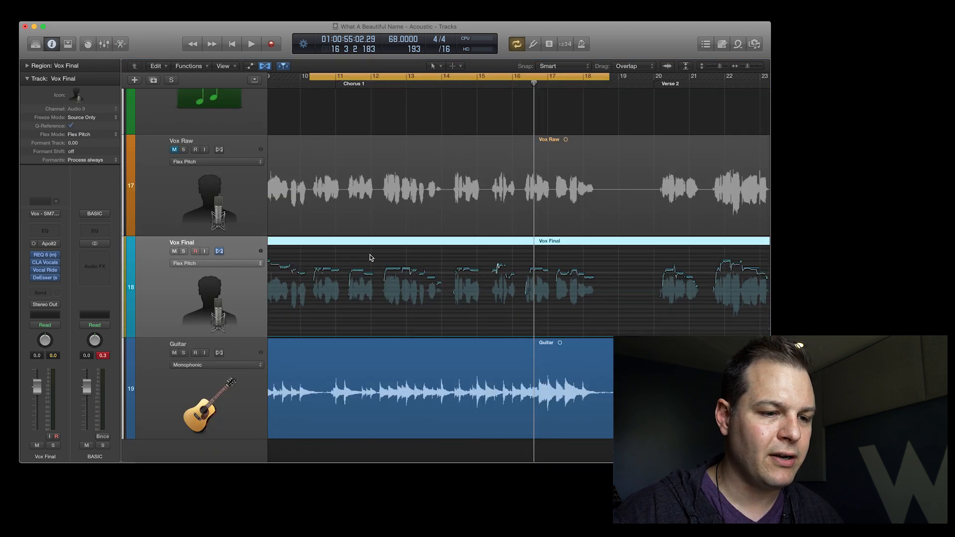
{"action": "left_click", "coordinate": [266, 65]}
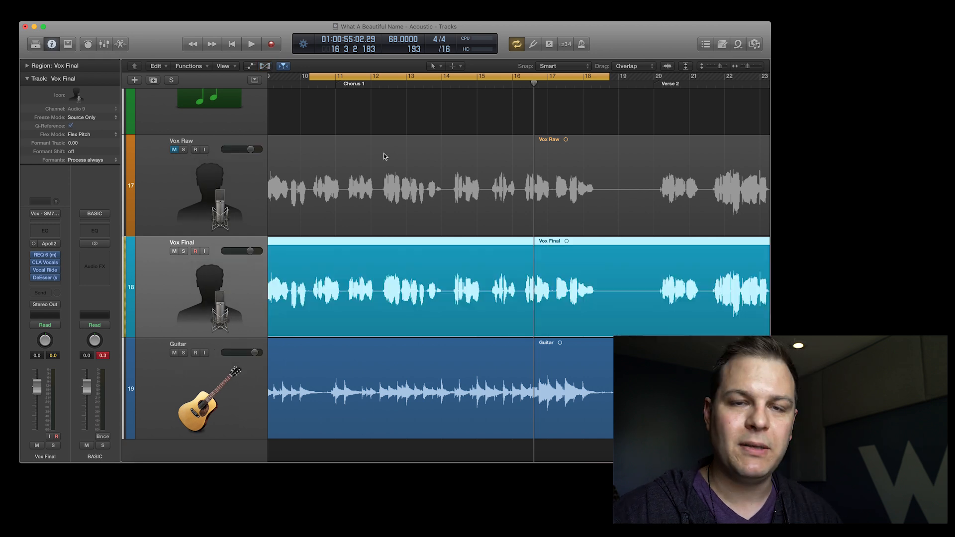
{"action": "scroll", "coordinate": [365, 137], "scroll_direction": "left", "scroll_amount": 3}
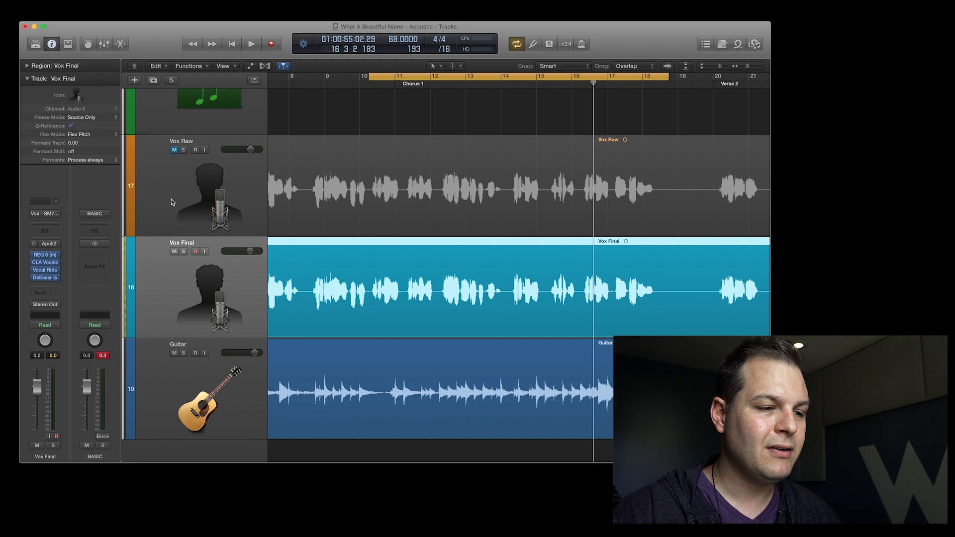
Step: Mute Vox Final, unmute Vox Raw, and play the chorus to bar 14 to hear the raw vocal with the guitar
{"action": "left_click", "coordinate": [174, 253]}
{"action": "left_click", "coordinate": [174, 150]}
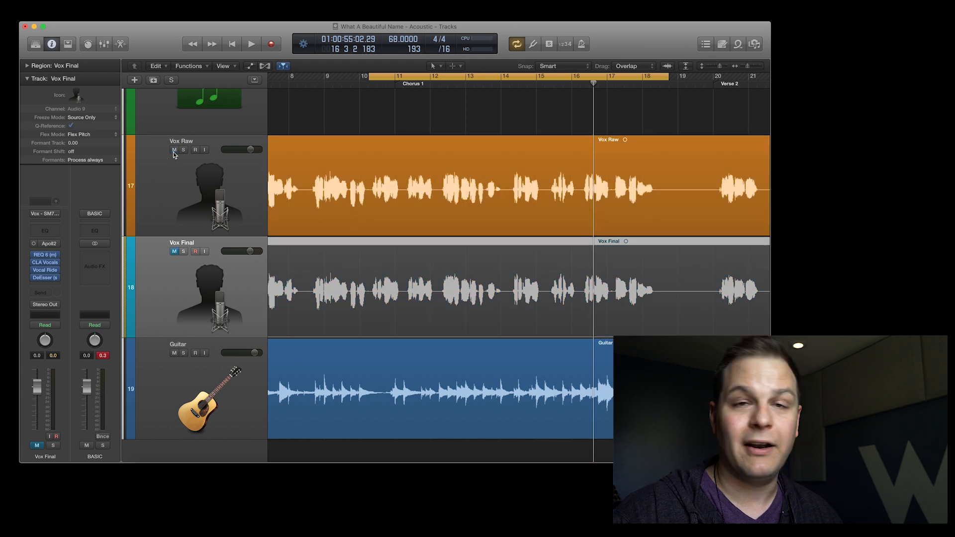
{"action": "key", "text": "space"}
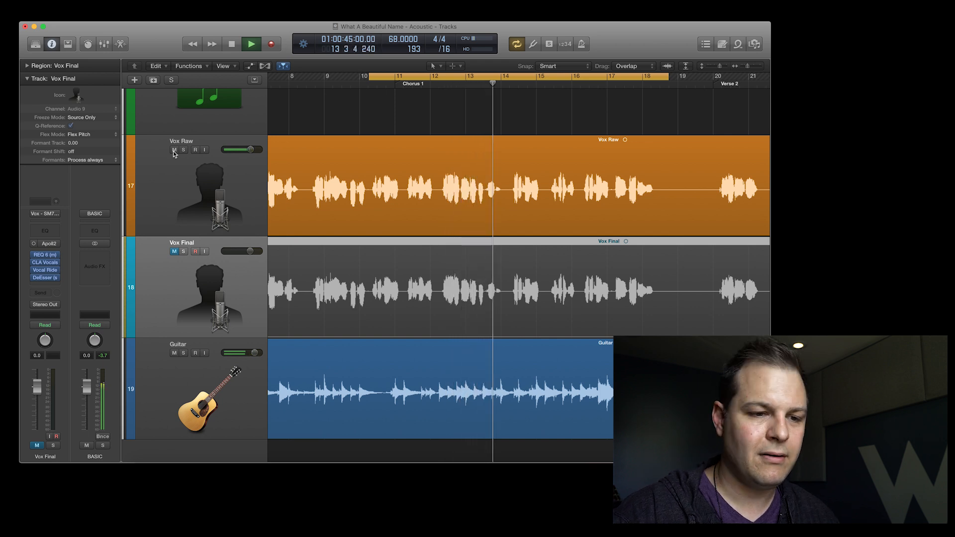
{"action": "key", "text": "space"}
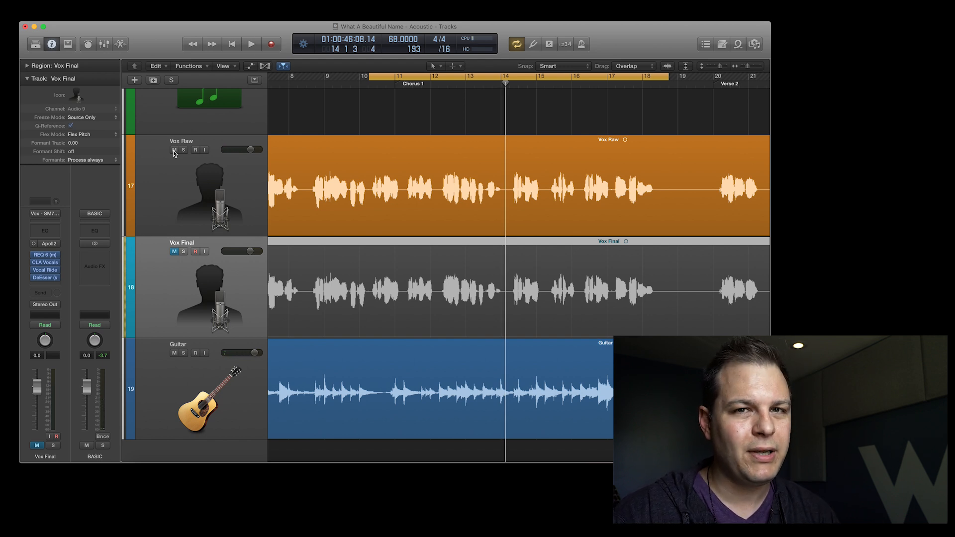
Step: Unmute Vox Final, mute Vox Raw, and start playing the chorus with the processed vocal for comparison
{"action": "left_click", "coordinate": [173, 252]}
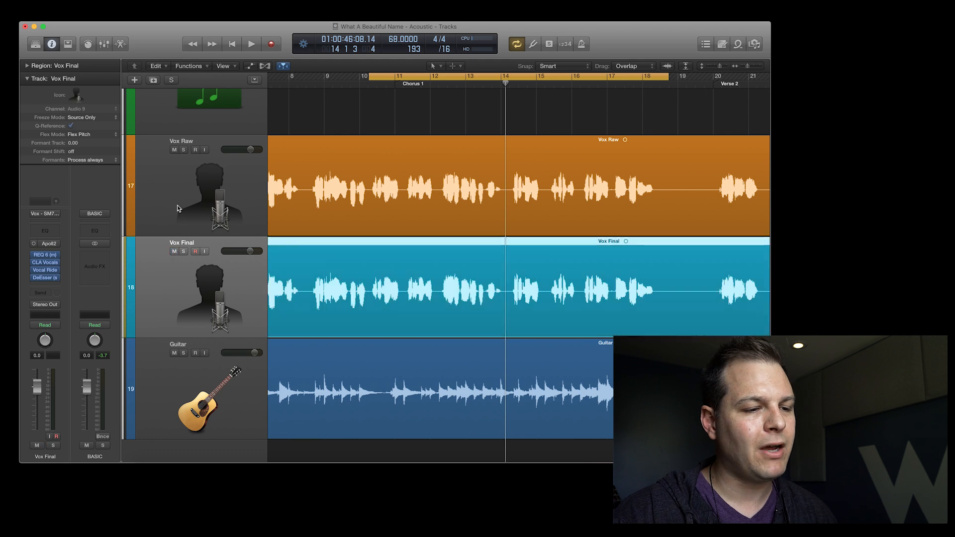
{"action": "left_click", "coordinate": [174, 150]}
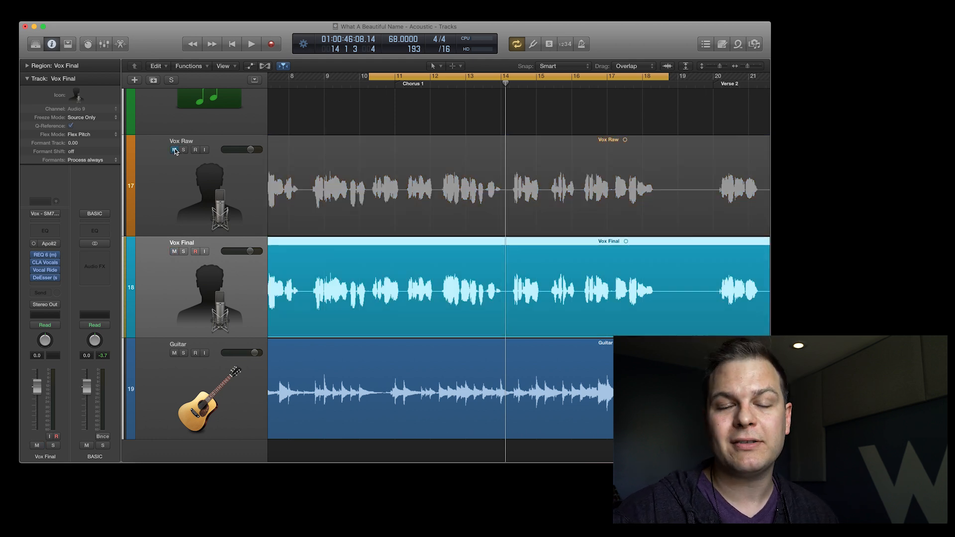
{"action": "key", "text": "space"}
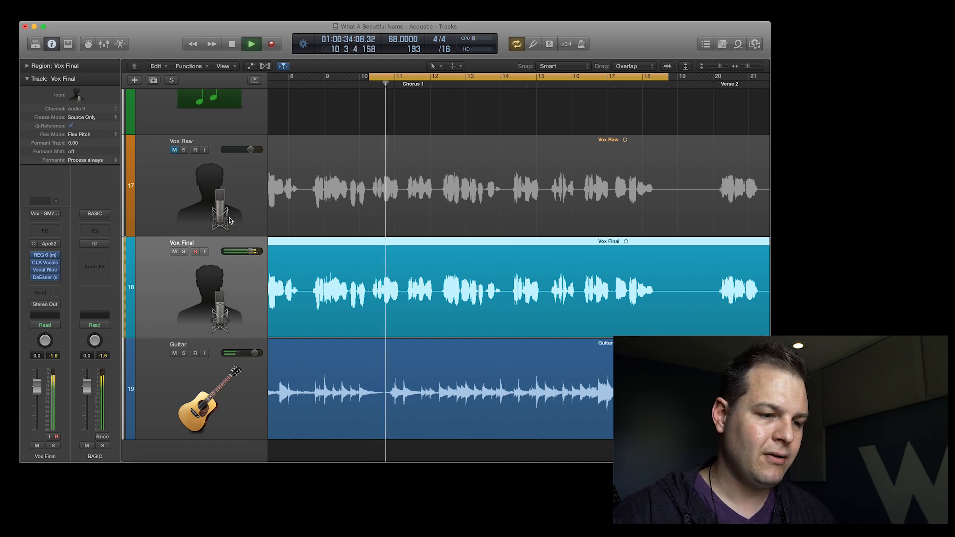
Step: Lower the Vox Final volume to -1.8 dB while the chorus plays, and stop playback just after bar 14
{"action": "mouse_move", "coordinate": [249, 251]}
{"action": "left_mouse_down"}
{"action": "mouse_move", "coordinate": [235, 252]}
{"action": "mouse_move", "coordinate": [248, 251]}
{"action": "left_mouse_up"}
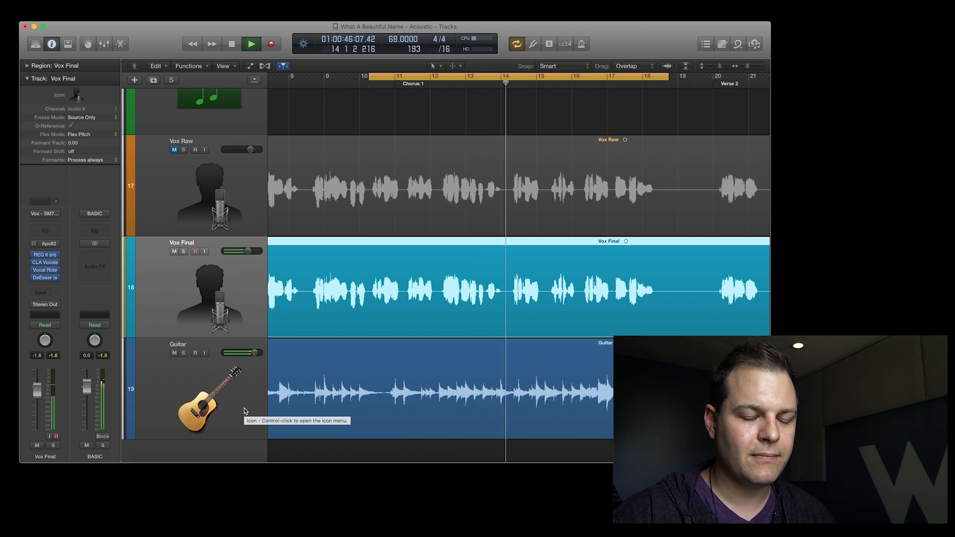
{"action": "key", "text": "space"}
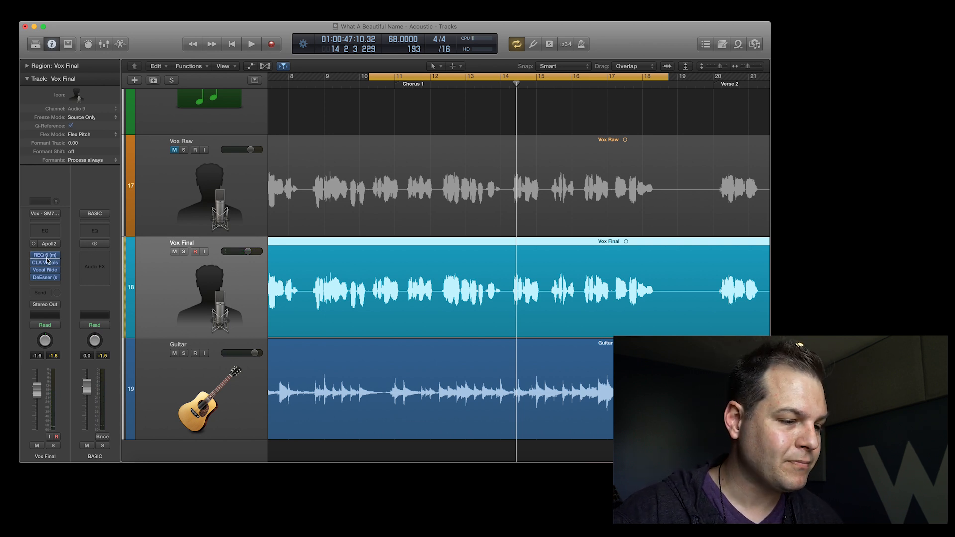
{"action": "mouse_move", "coordinate": [47, 272]}
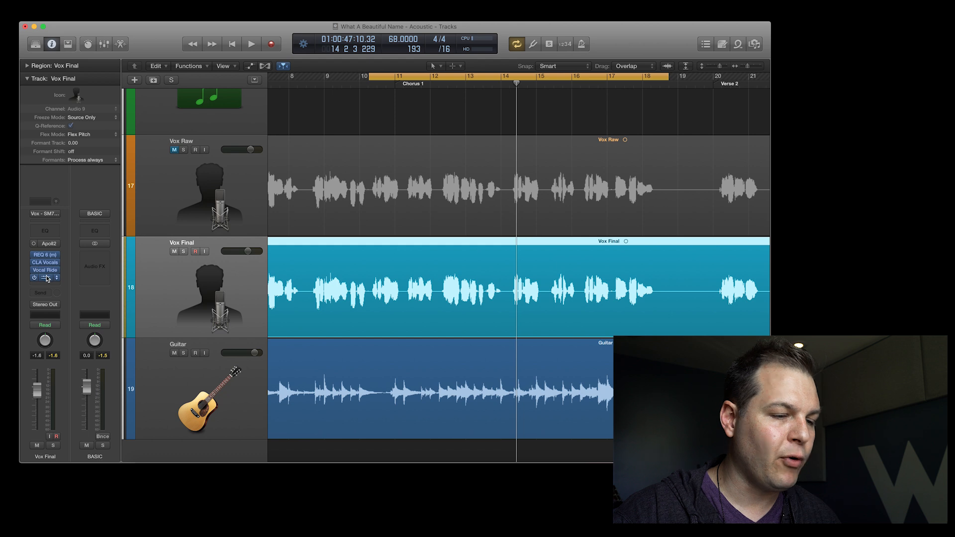